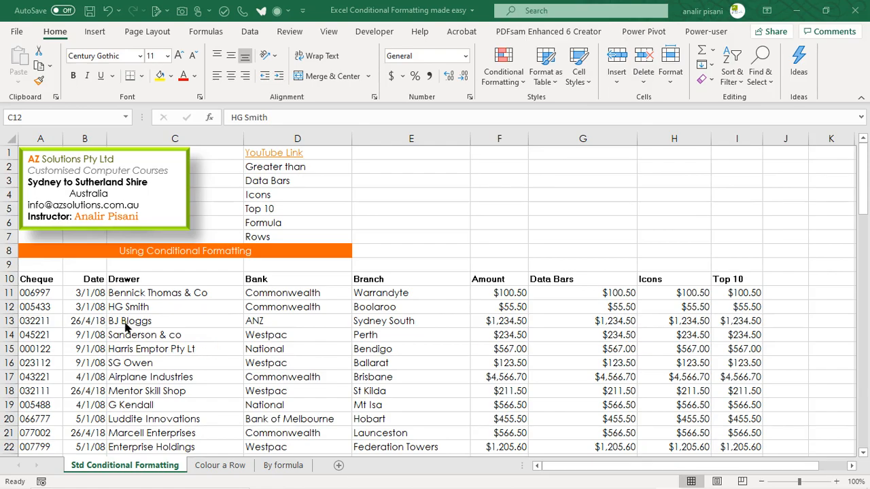
Step: Create a Greater Than highlight rule with a threshold of 1000 for the Amount values from F11 down to the last row
click(499, 292)
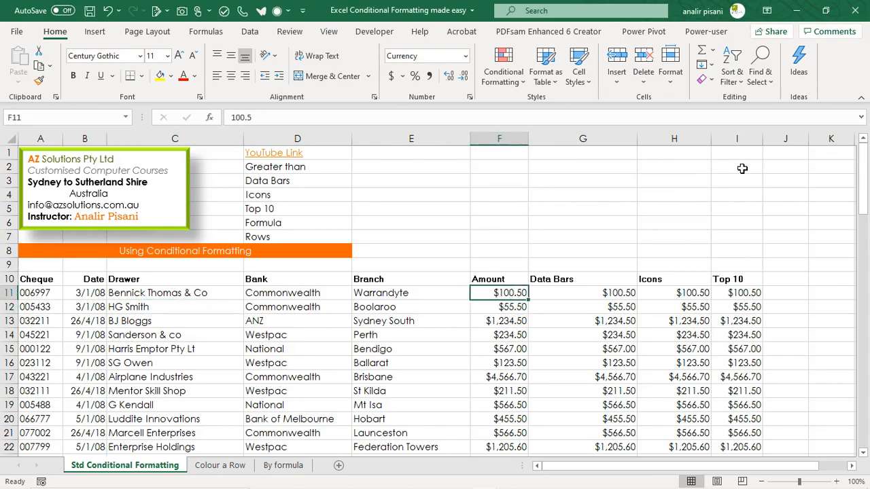
key(ctrl+shift+Down)
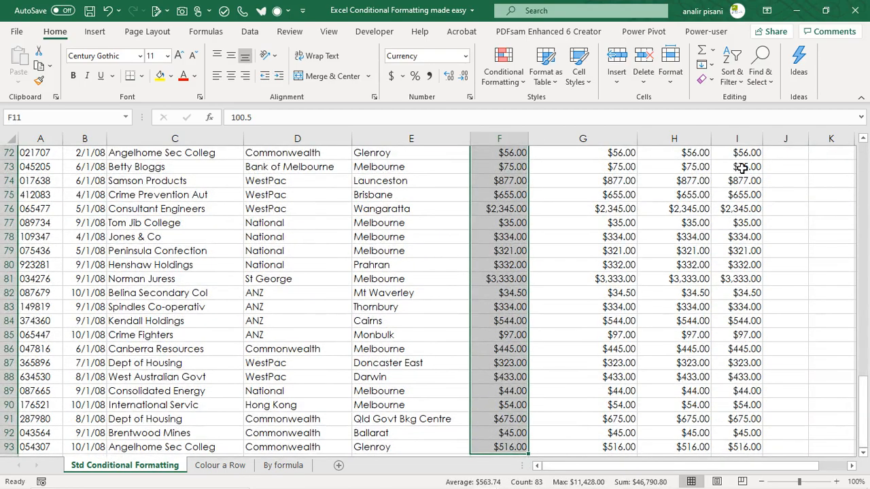
scroll(742, 169, up, 20)
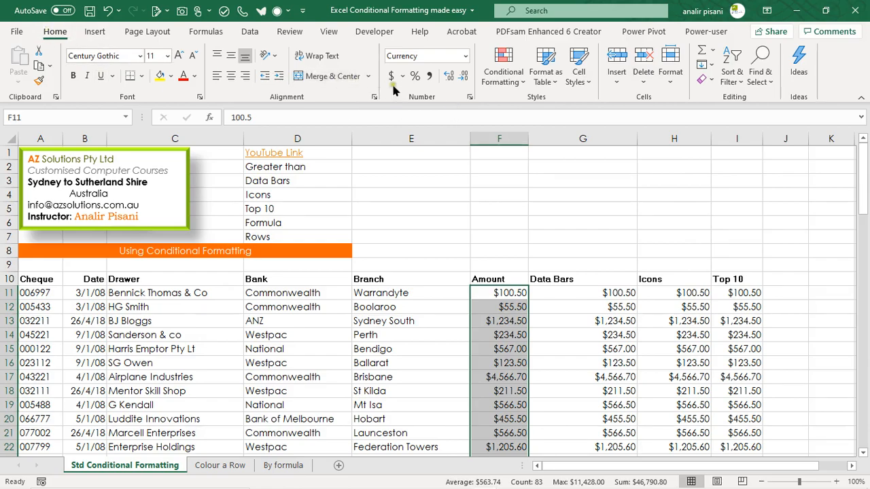
click(497, 70)
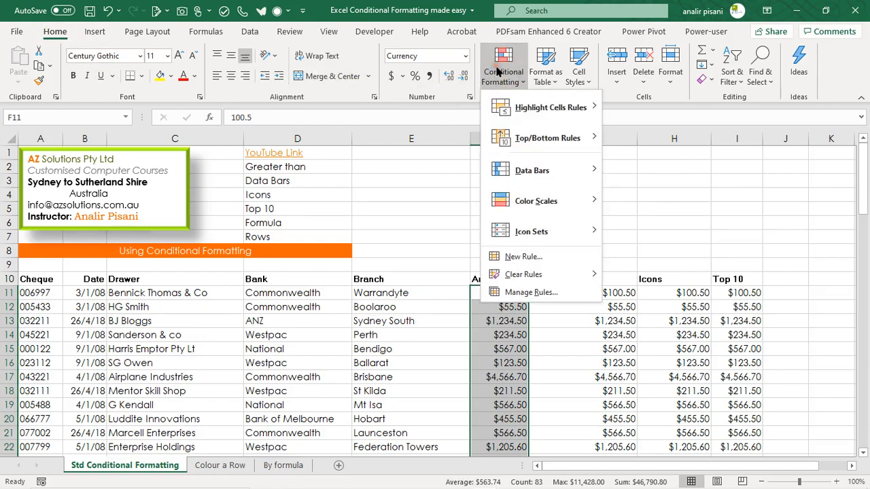
mouse_move(527, 103)
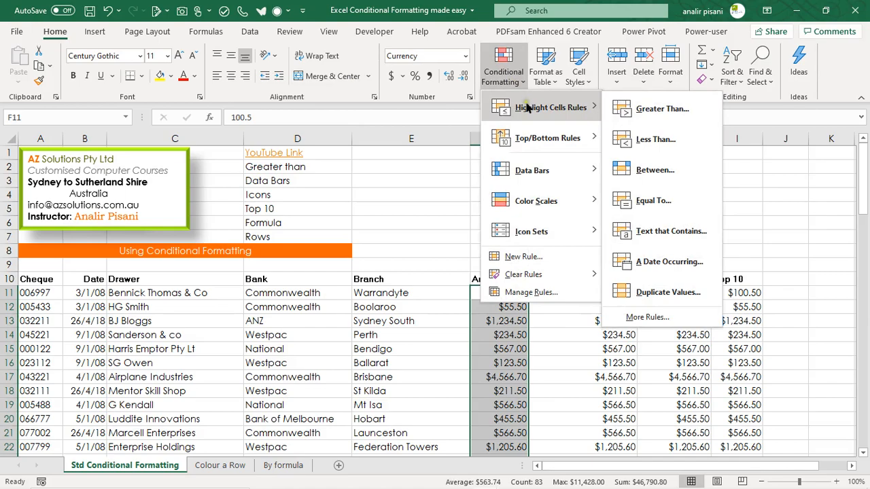
click(657, 116)
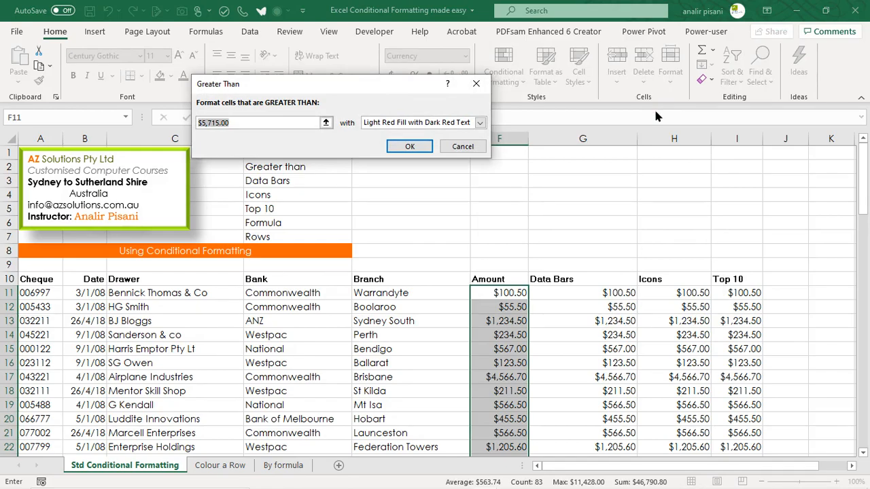
text(1000)
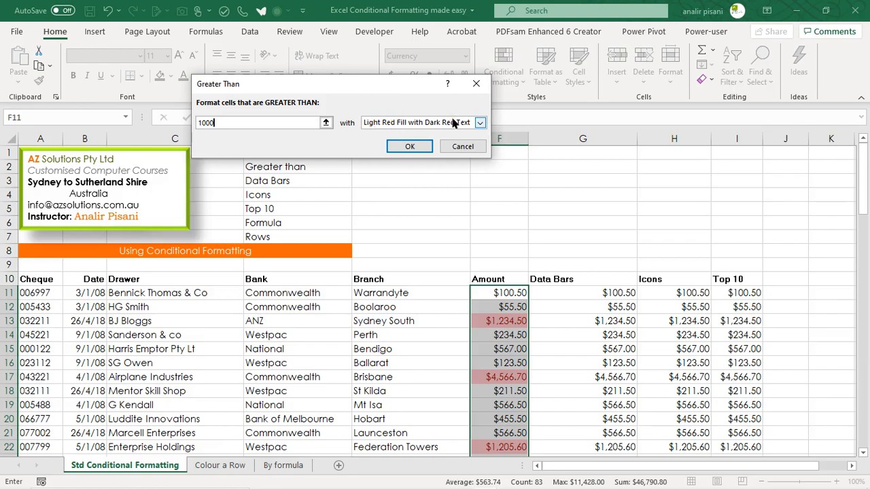
Step: Try the Yellow Fill with Dark Yellow Text and Green Fill with Dark Green Text presets on the Greater Than rule
click(478, 123)
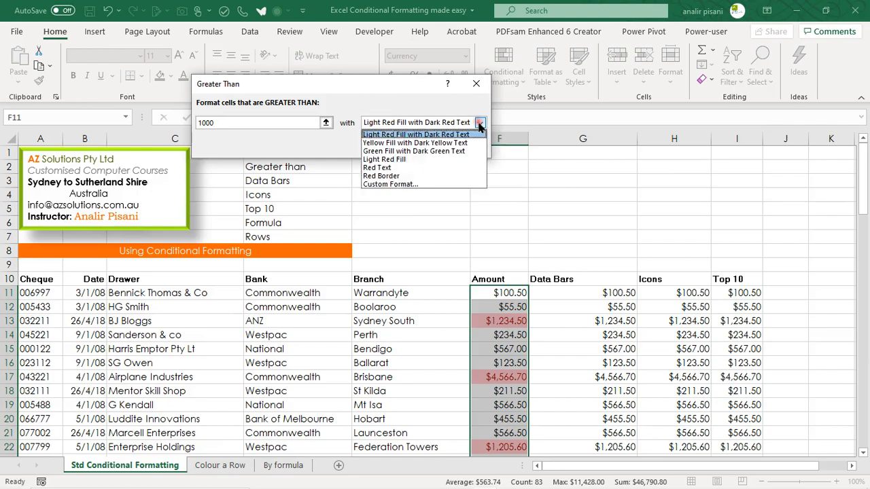
click(467, 143)
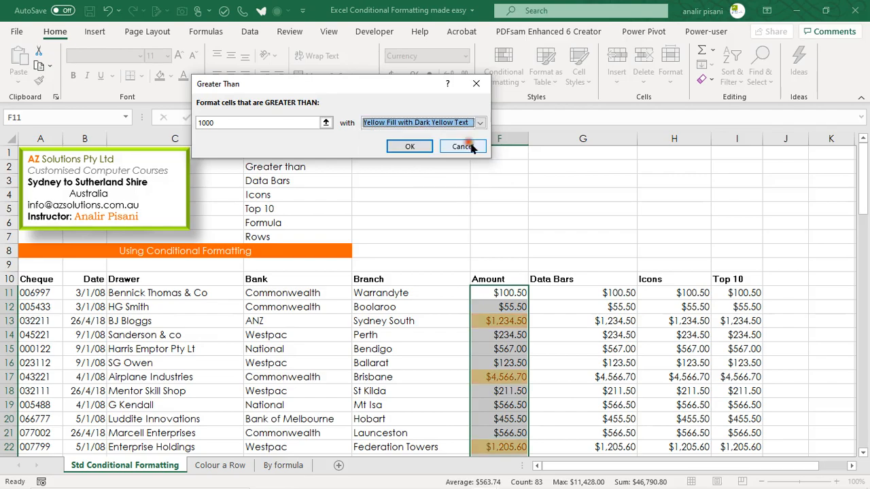
click(480, 123)
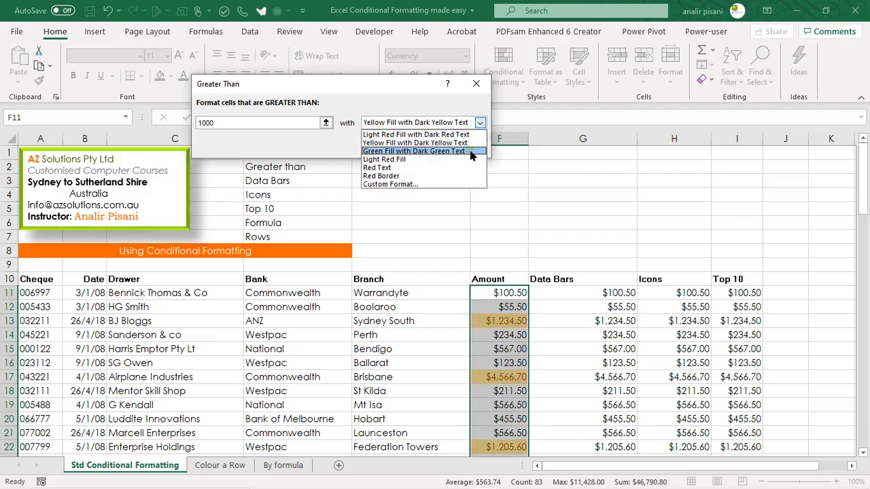
click(469, 151)
Step: Give the Greater Than rule a custom format with a light yellow-green background fill and apply it to the Amount column
click(479, 122)
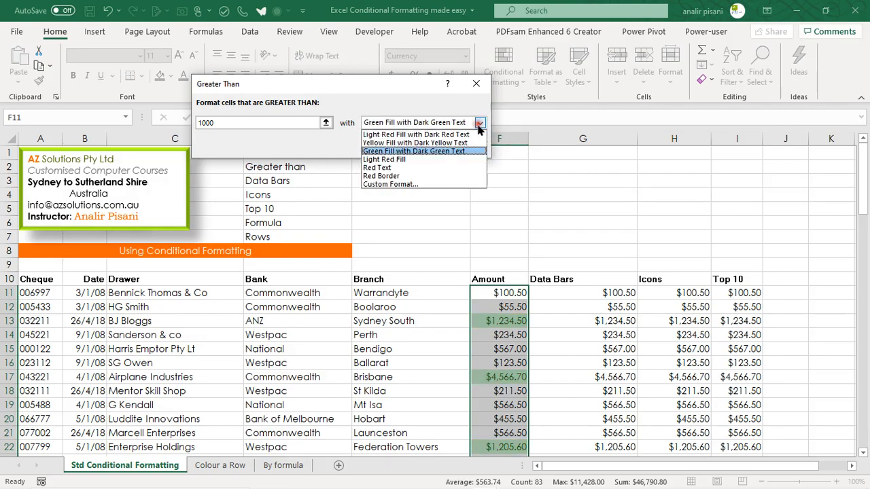
click(439, 188)
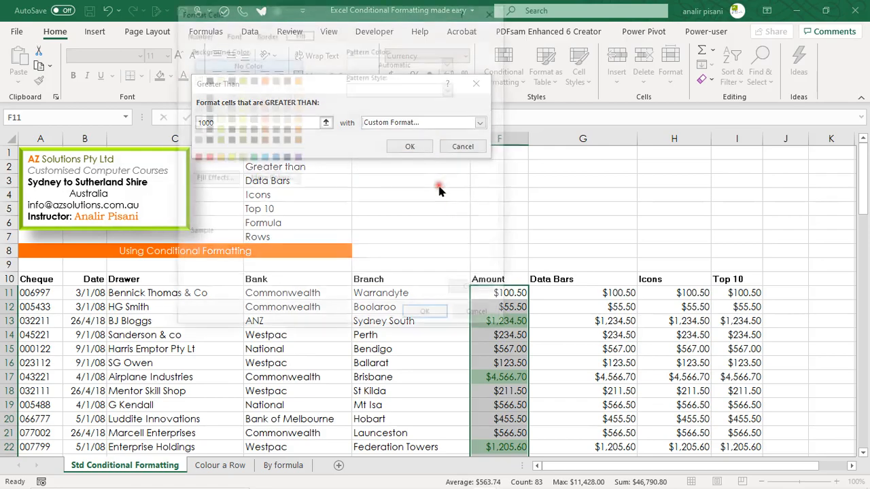
click(229, 34)
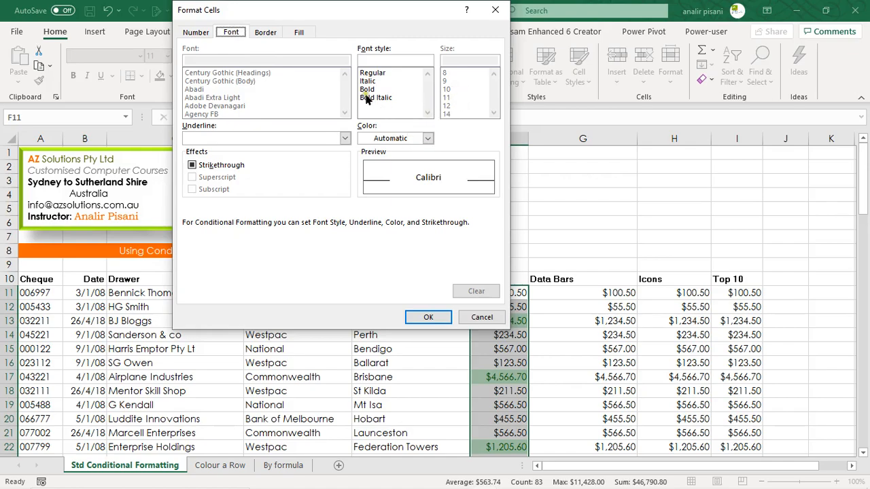
click(300, 34)
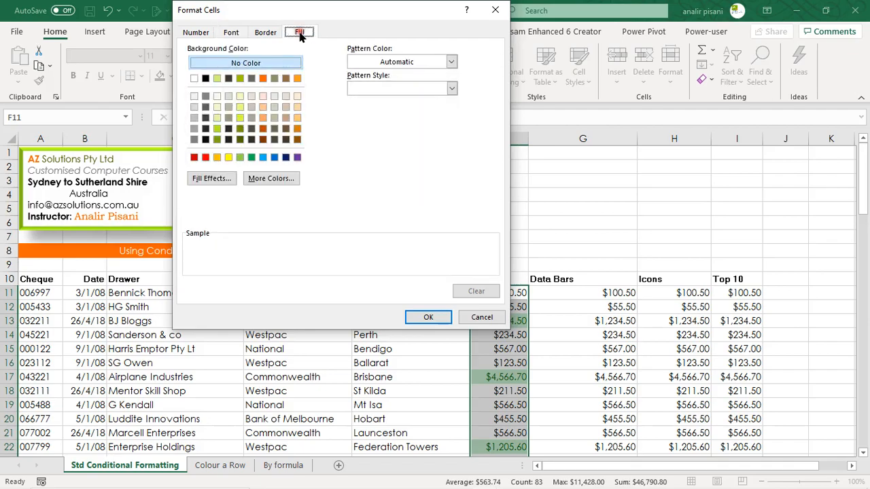
click(240, 107)
click(439, 323)
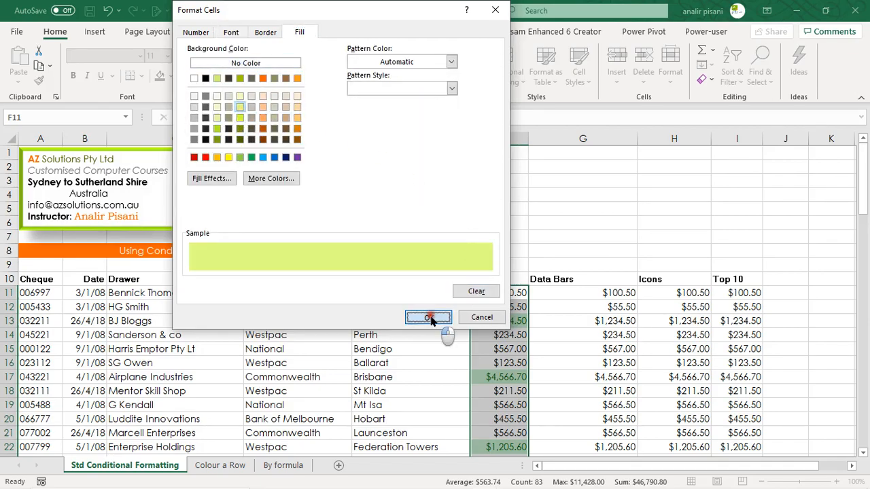
click(410, 147)
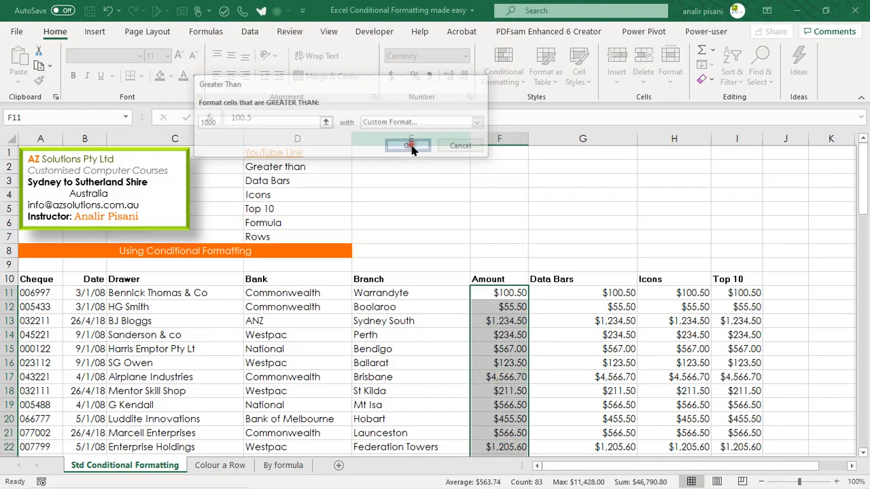
click(594, 353)
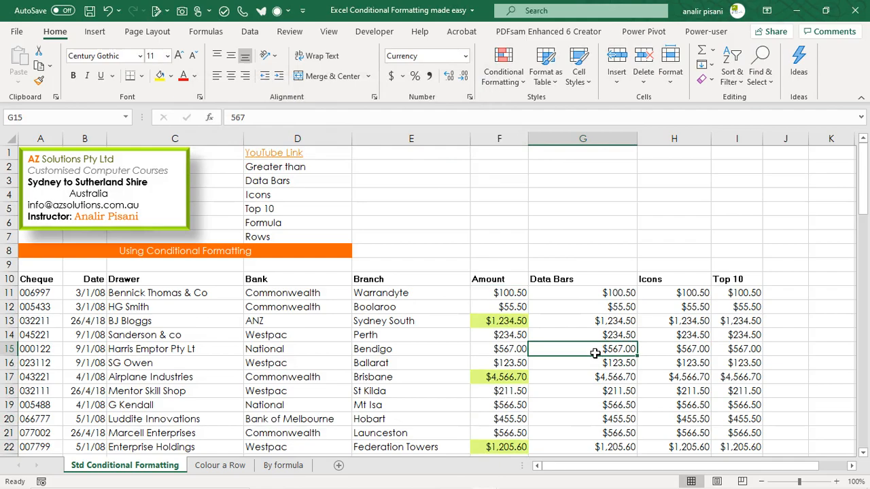
Step: Test the highlight rule by setting F11 to 2000 and F13 to 230 in the Amount column
click(497, 293)
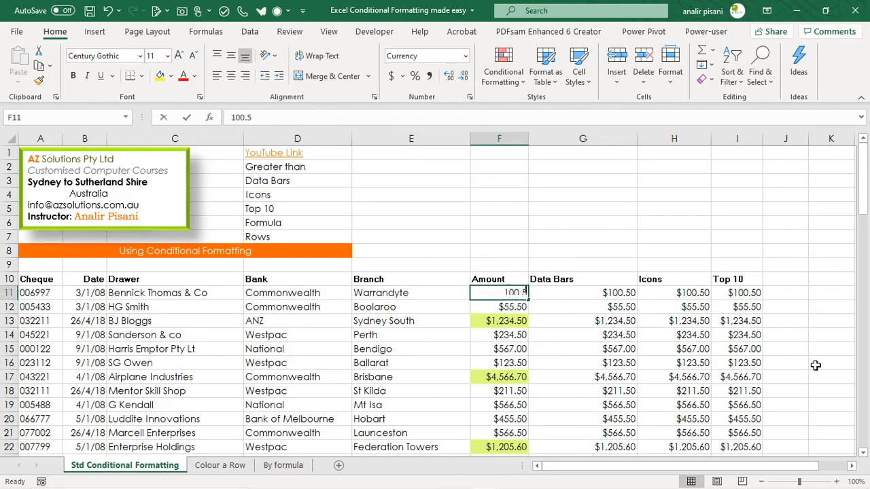
text(2000)
key(Return)
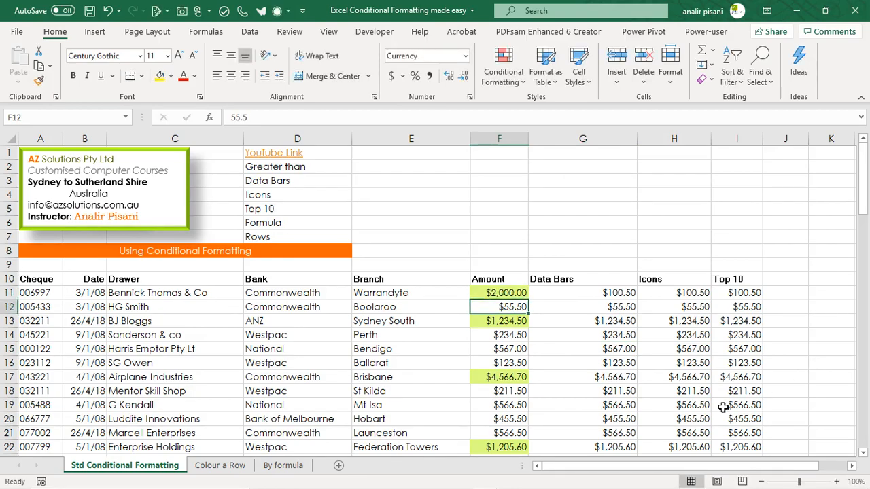
click(506, 321)
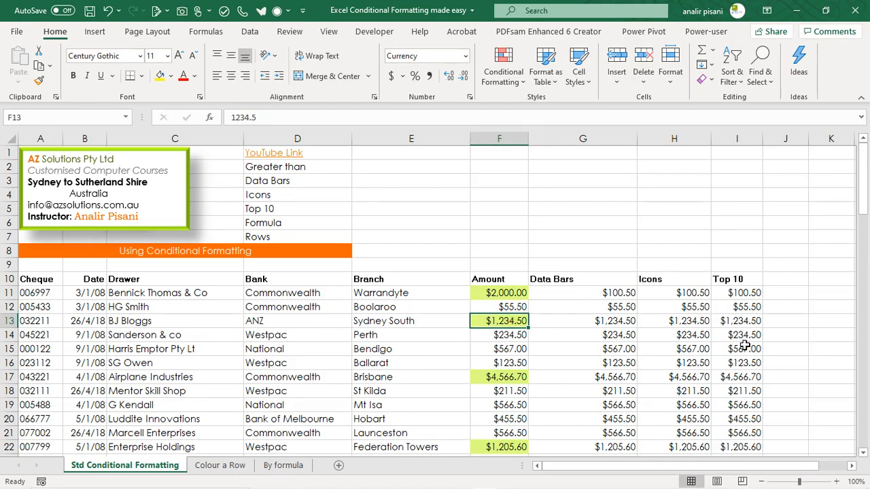
text(230)
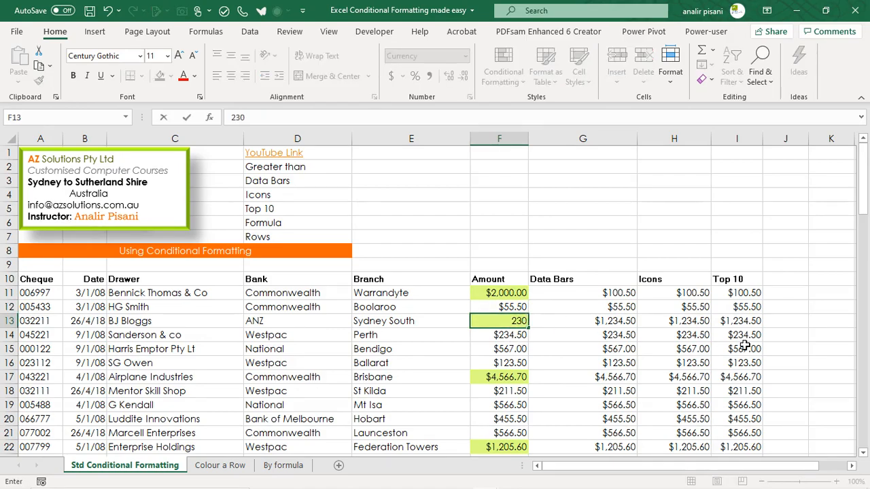
key(Return)
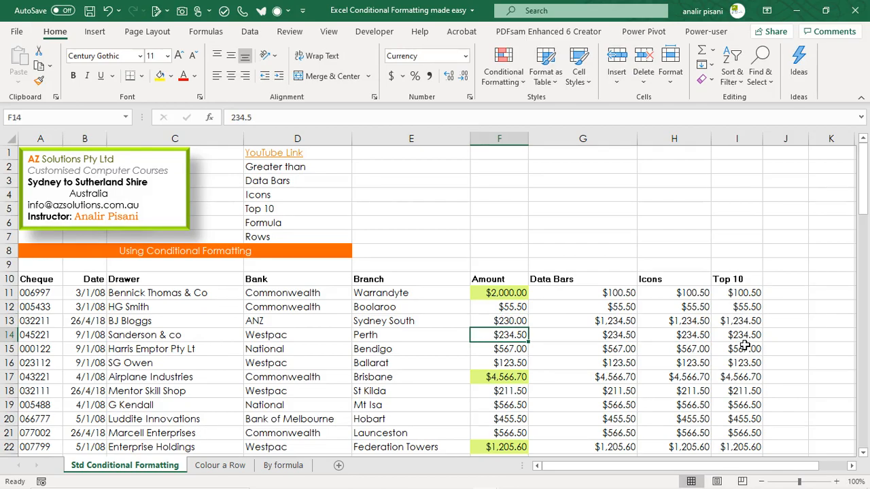
Step: Undo the two test edits in cells F13 and F11 of the Amount column
key(ctrl+z)
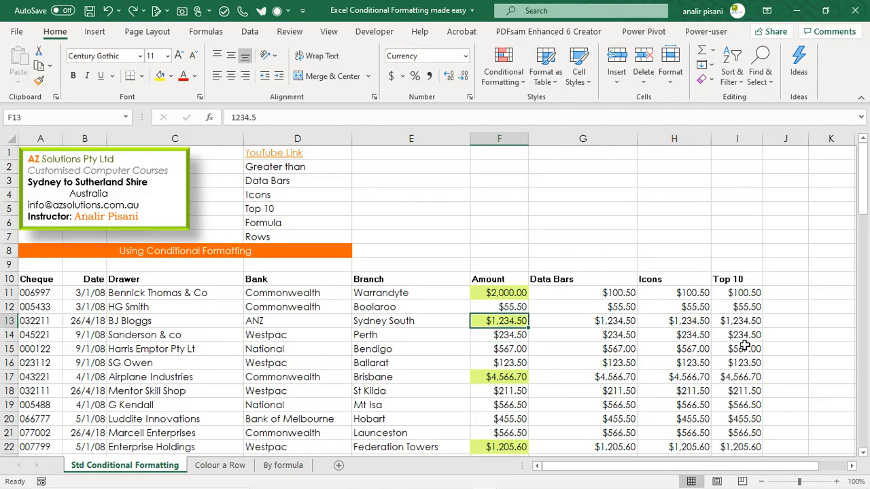
key(ctrl+z)
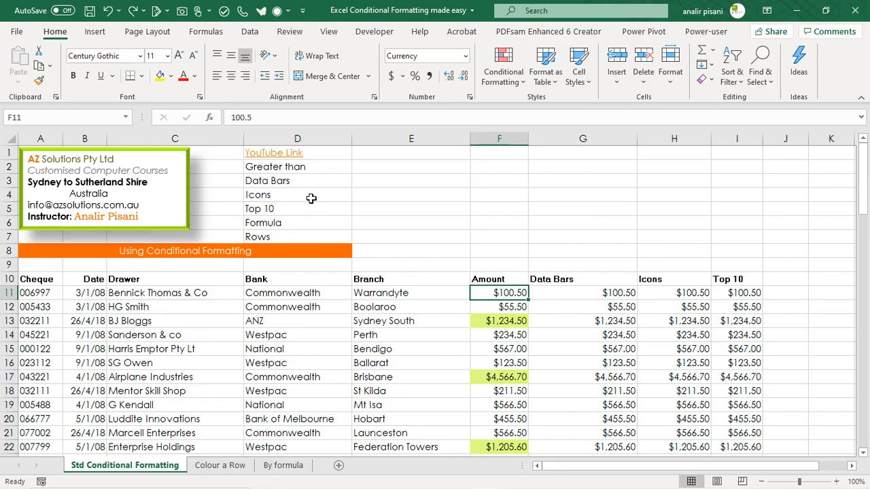
click(328, 167)
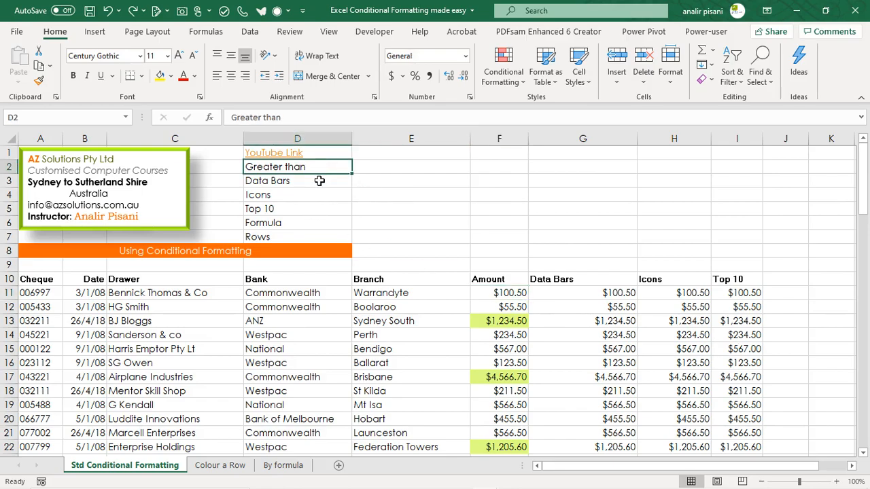
click(321, 179)
Step: Apply gradient-fill green data bars to the Data Bars column values from G11 down to the last row
click(602, 294)
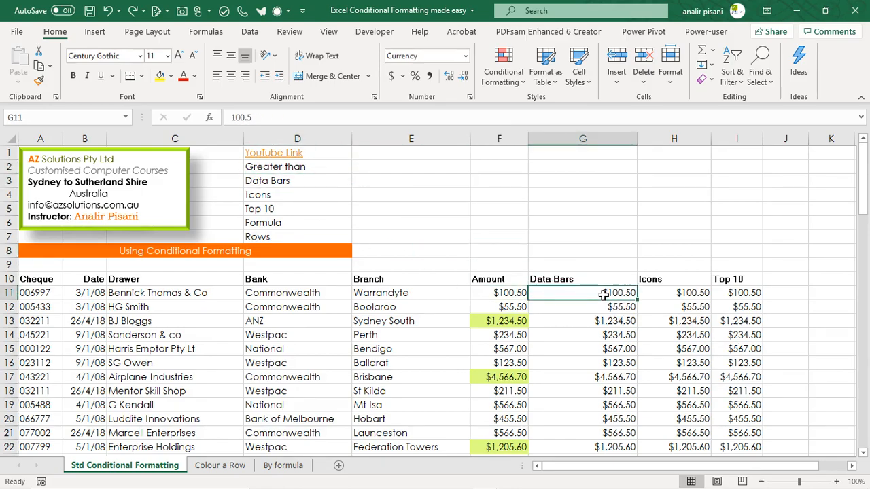
key(ctrl+shift+Down)
scroll(603, 294, up, 20)
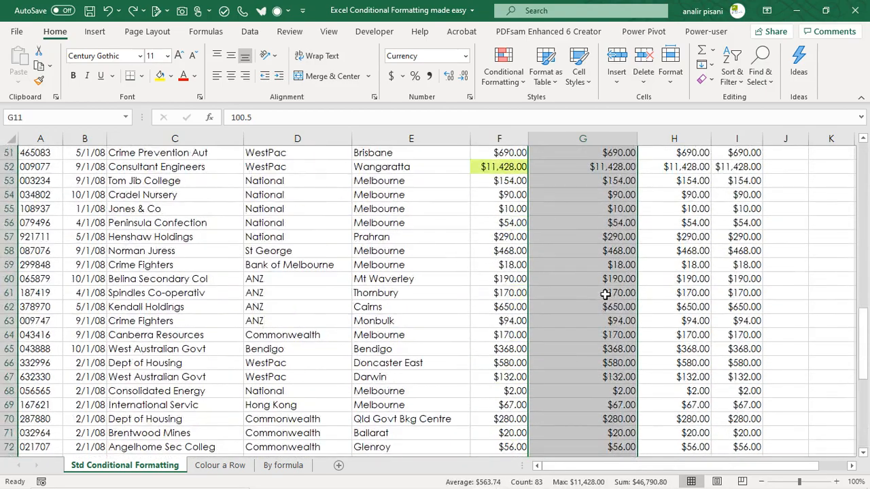
scroll(608, 297, up, 2)
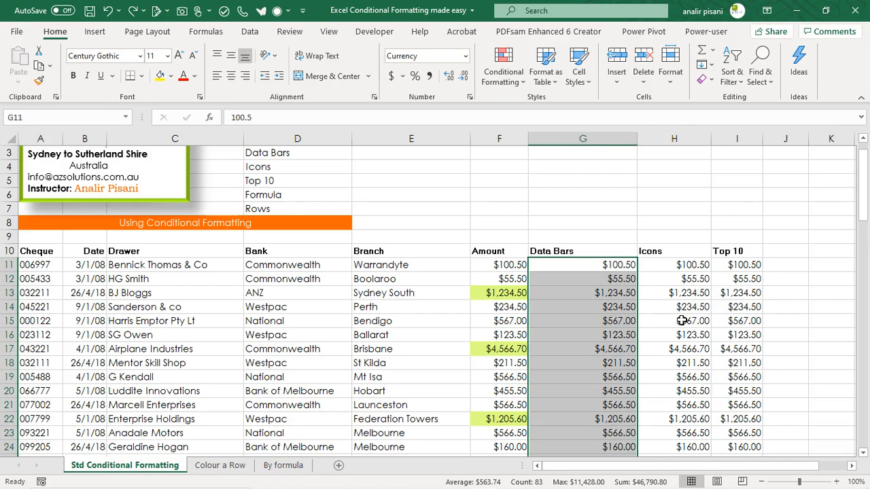
click(497, 70)
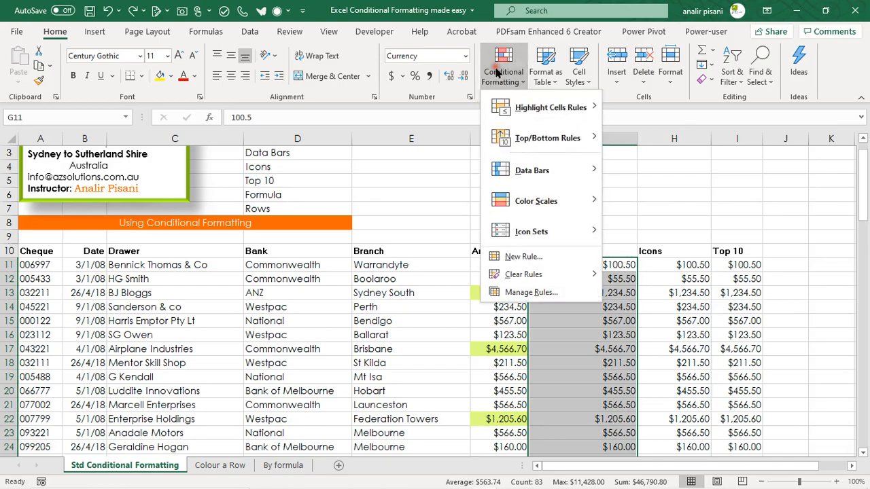
mouse_move(524, 174)
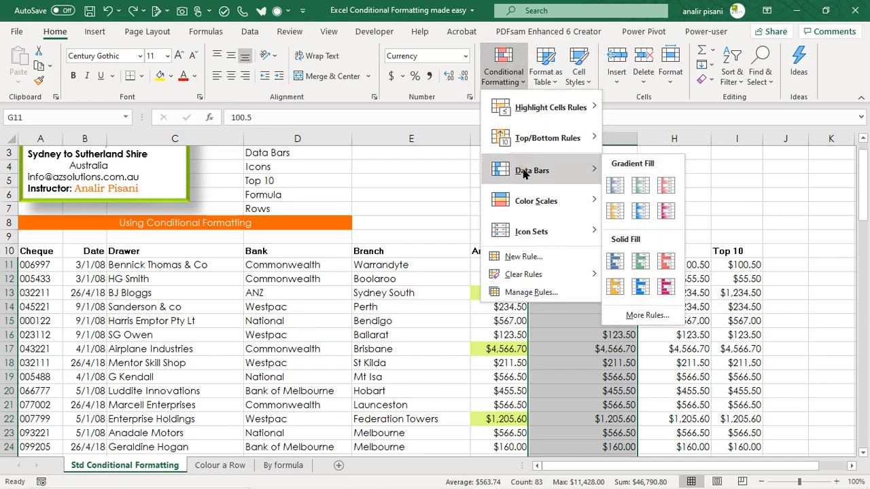
click(639, 189)
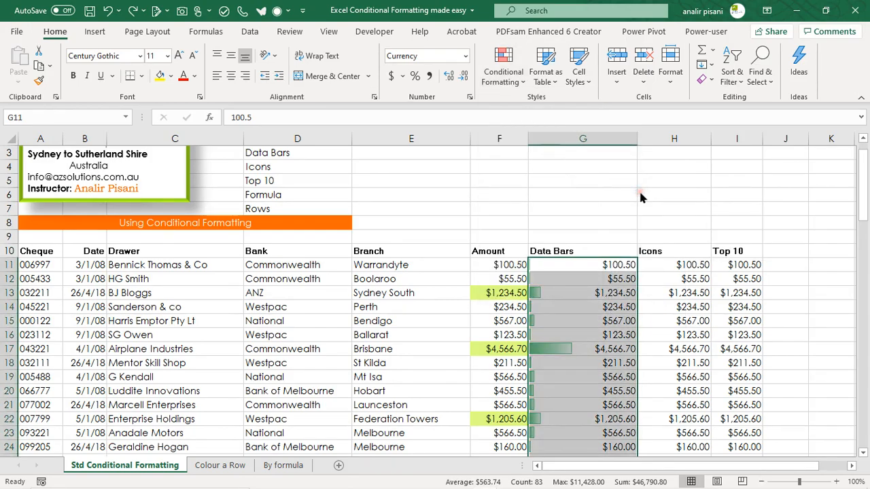
click(593, 376)
Step: Set cell G48 in the Data Bars column to 2000 to test the data bars
scroll(593, 408, down, 5)
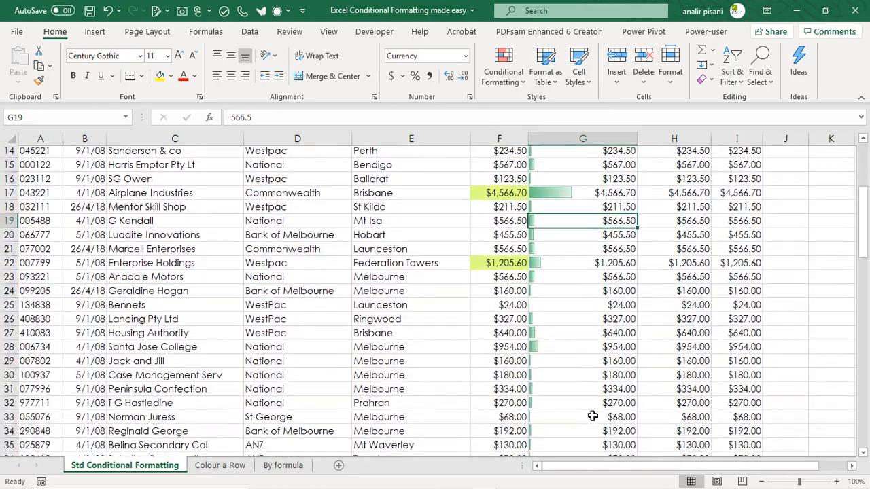
scroll(593, 416, down, 7)
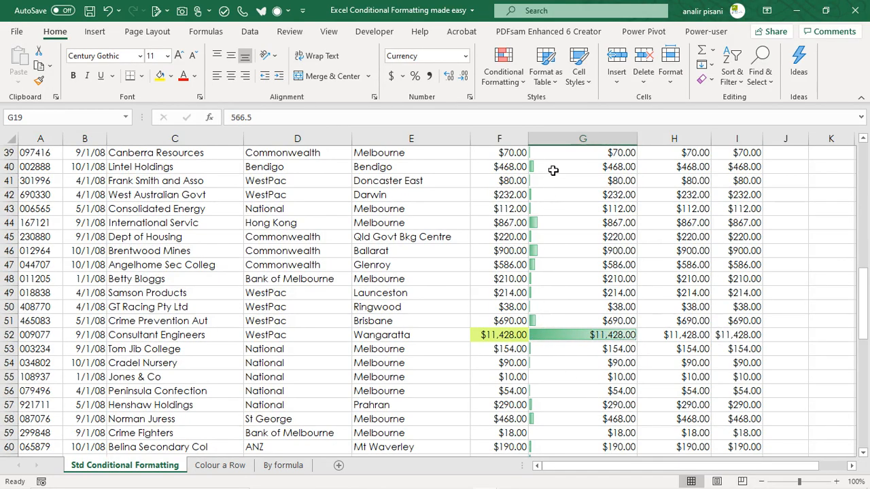
click(582, 279)
key(F2)
text(2000)
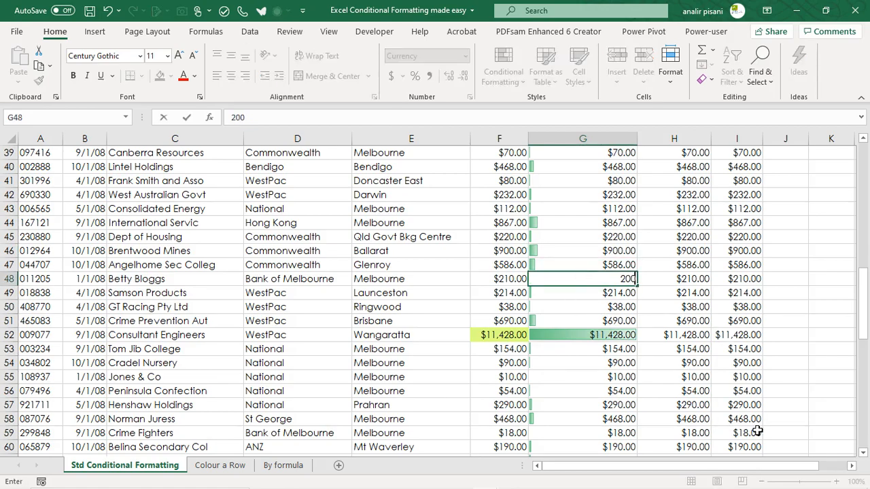
key(Return)
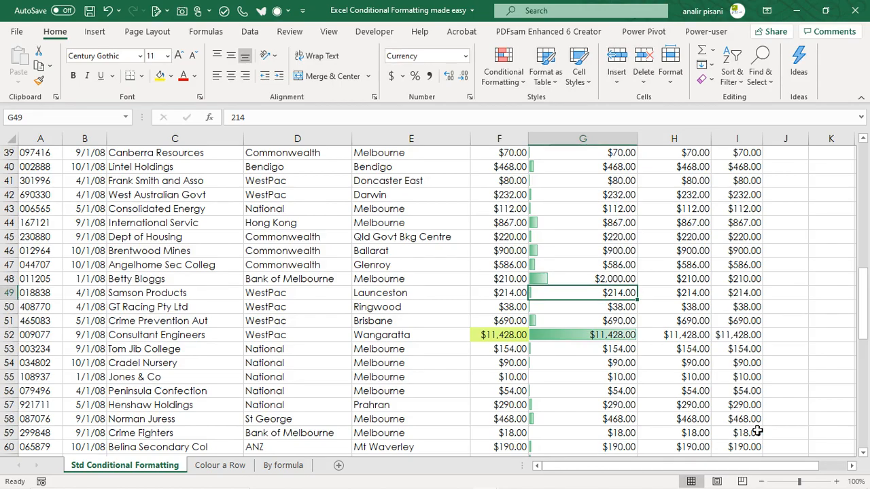
Step: Undo the test edit in cell G48 of the Data Bars column
key(ctrl+z)
scroll(686, 340, up, 13)
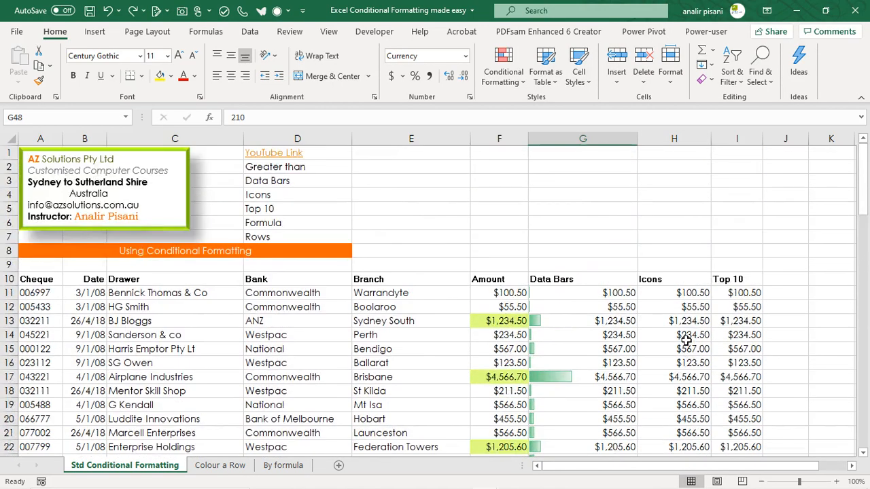
Step: Apply the 3 Symbols (Circled) icon set to the Icons column values from H11 down to the last row
click(698, 292)
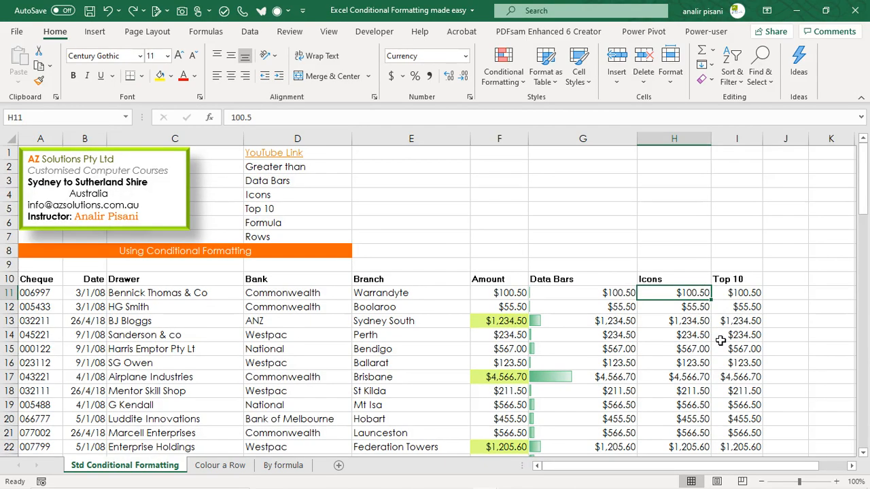
key(ctrl+shift+Down)
scroll(705, 329, up, 20)
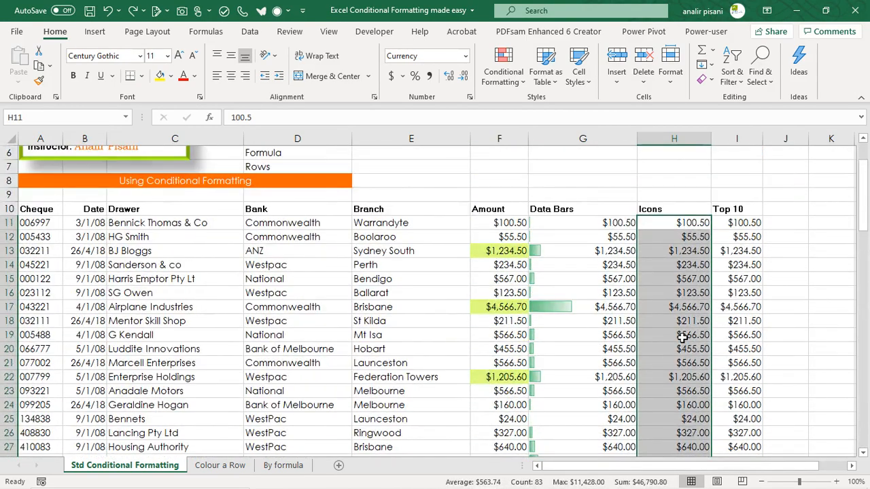
click(504, 67)
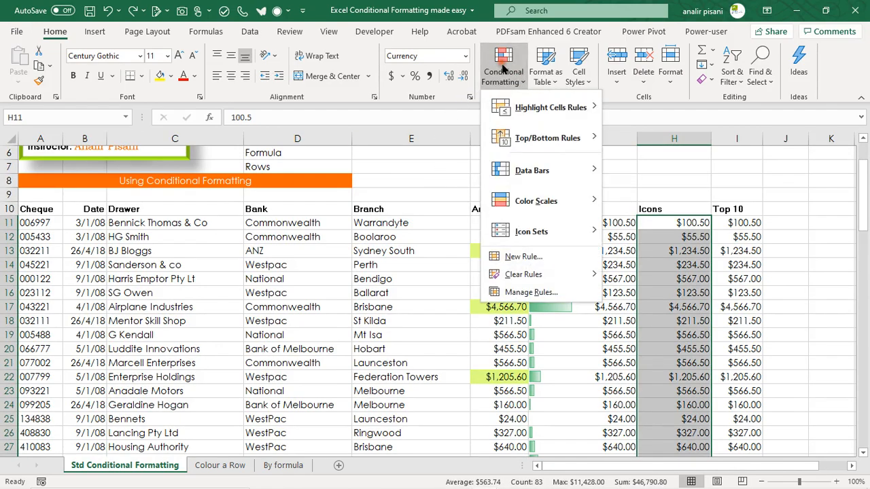
mouse_move(528, 233)
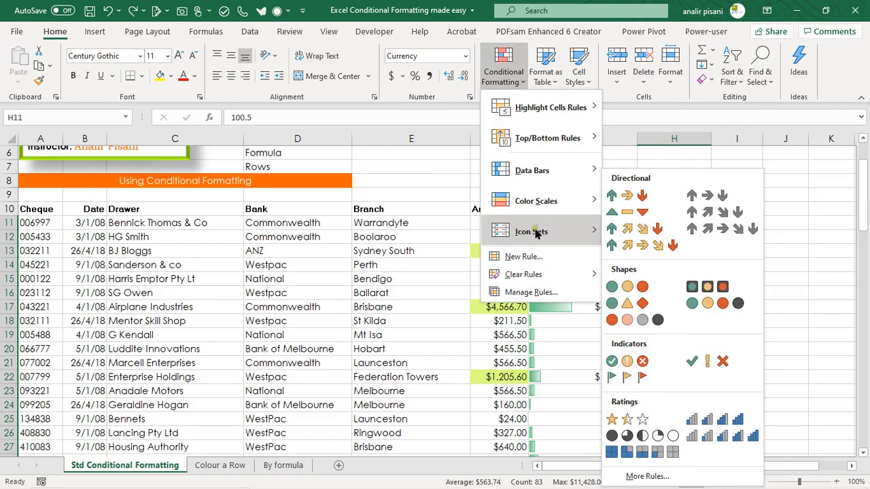
mouse_move(576, 233)
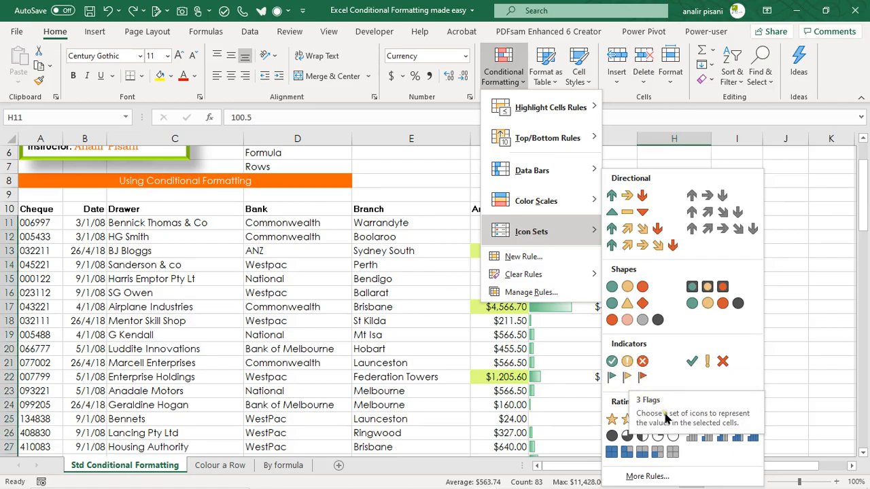
click(637, 364)
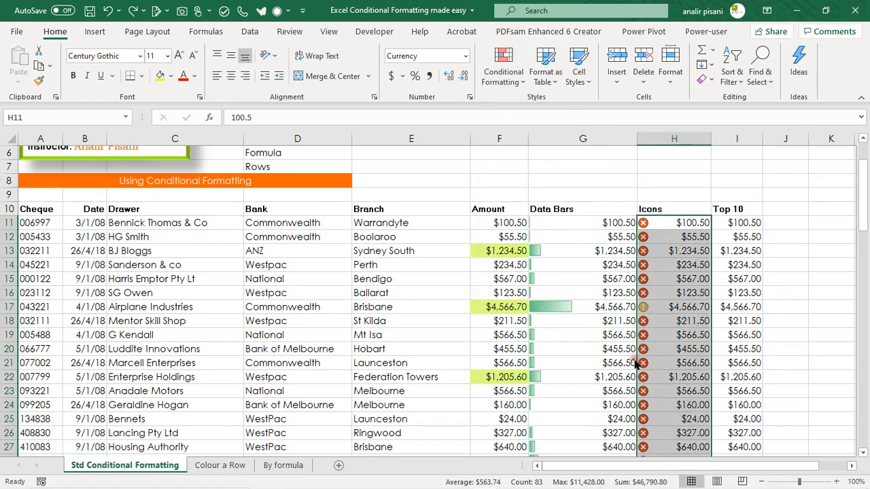
click(751, 278)
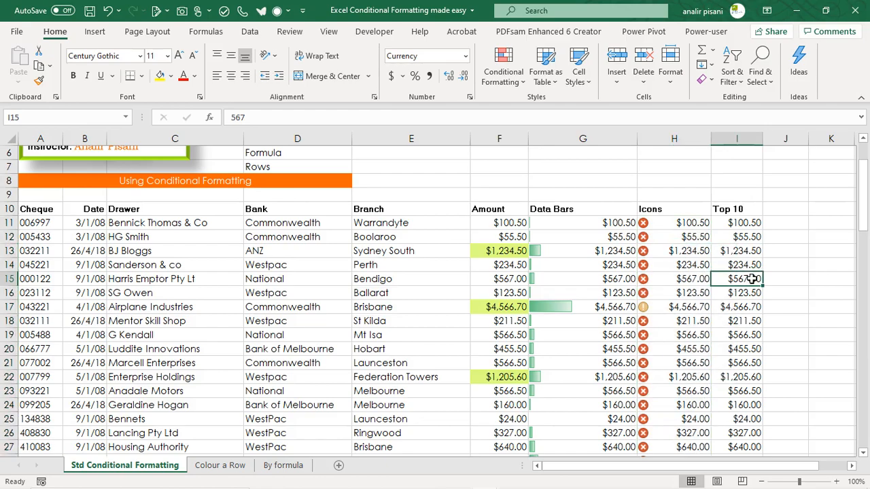
scroll(752, 278, up, 2)
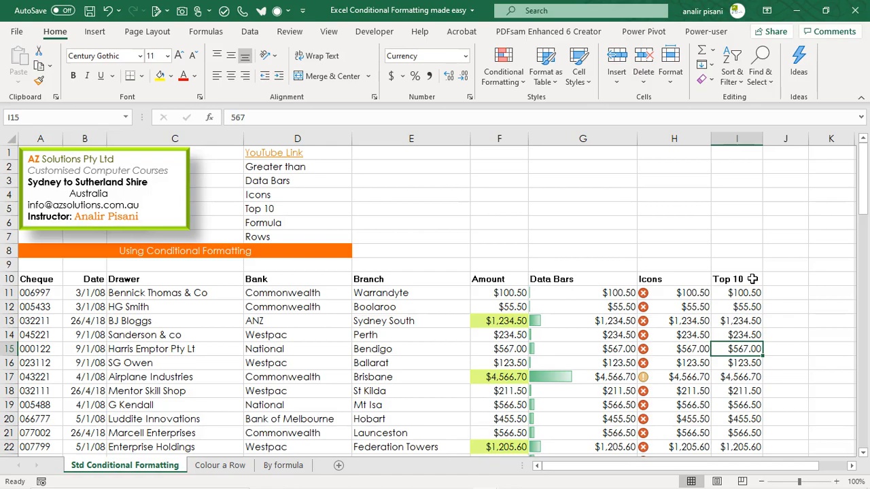
Step: Edit the Icons column's conditional formatting rule to use the 3 Symbols (Uncircled) icon style
click(682, 291)
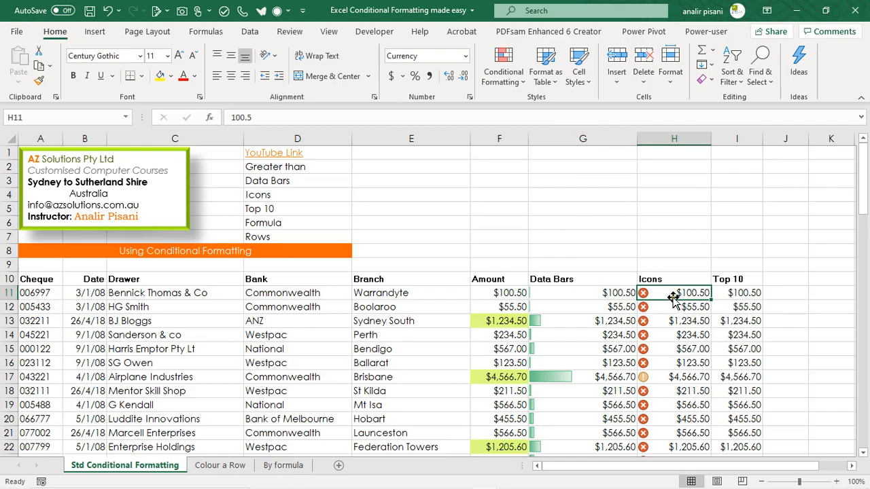
click(681, 322)
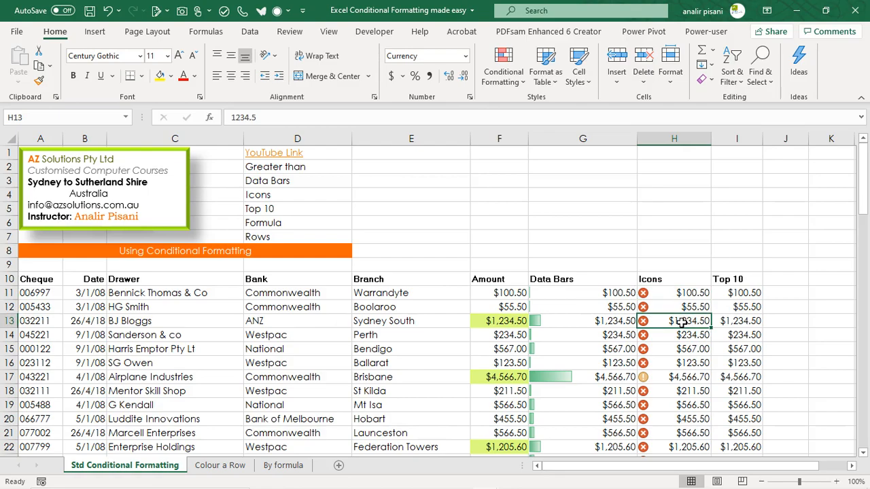
click(503, 73)
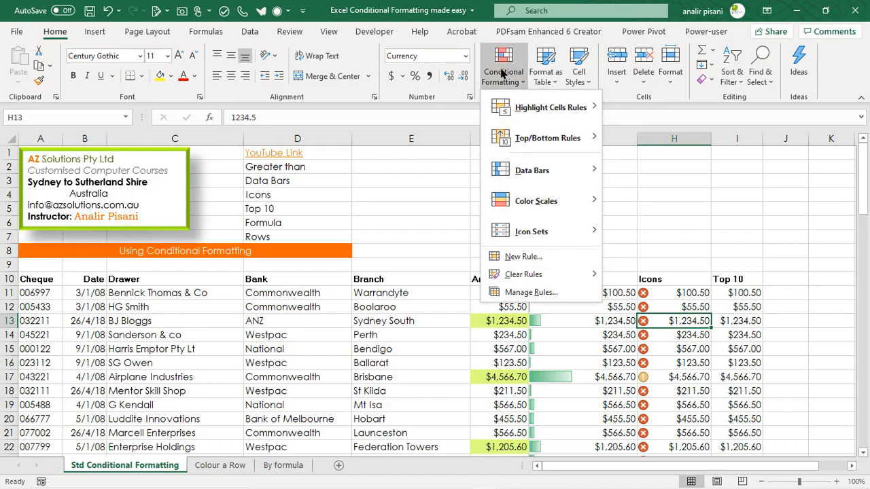
click(532, 293)
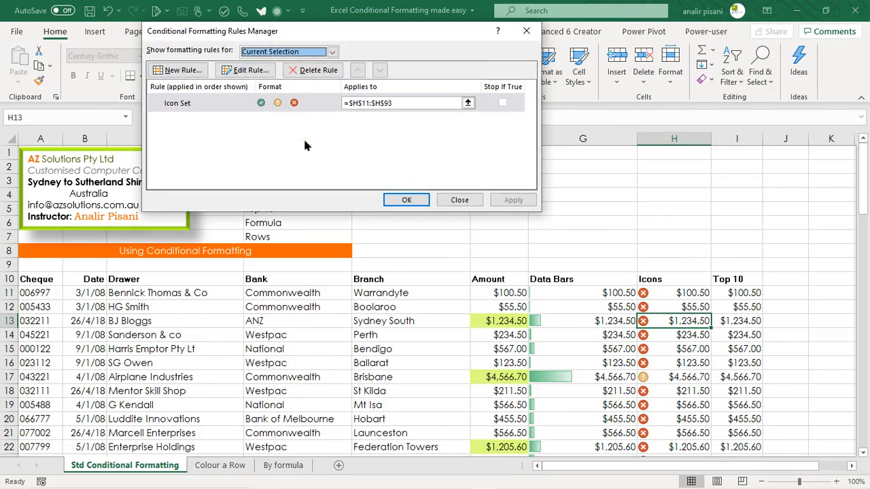
click(178, 106)
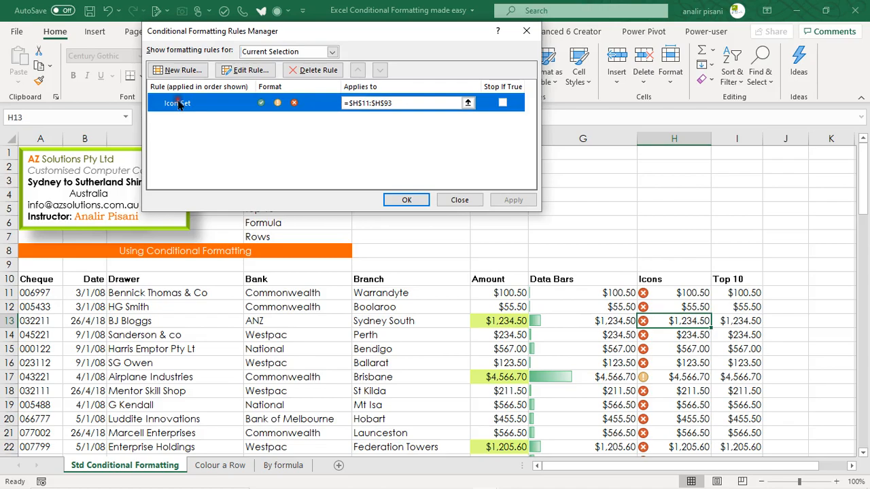
click(248, 76)
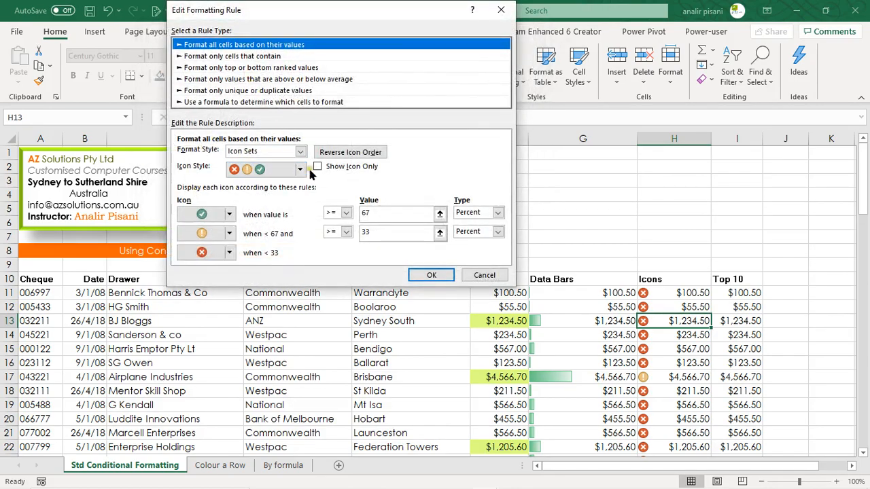
click(301, 171)
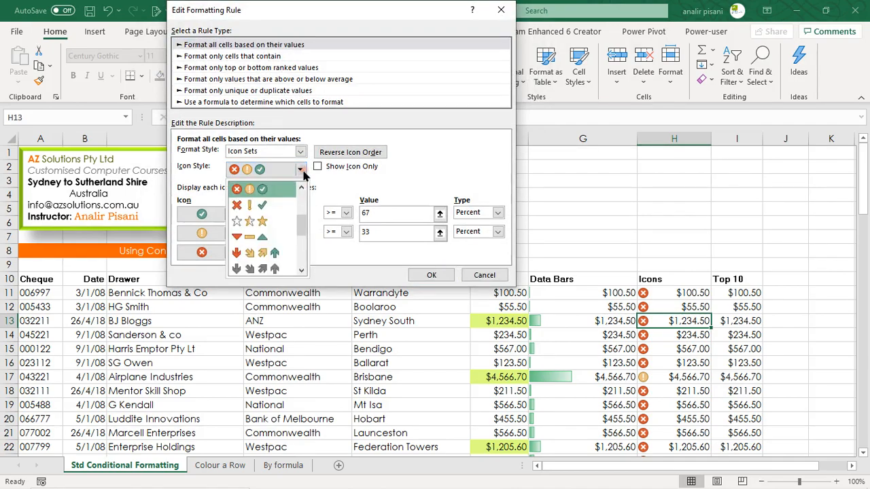
click(289, 206)
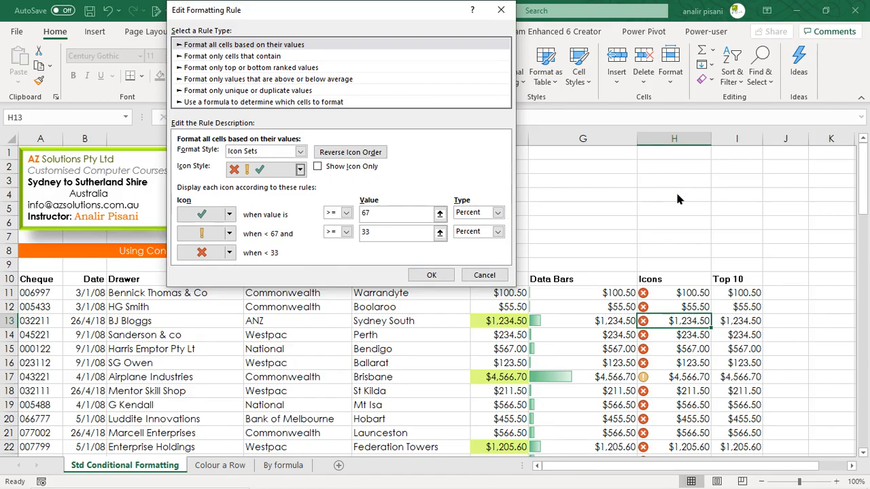
Step: Snip the rule's icon threshold settings, then apply the edited rule and paste the snip at cell E2
key(super+shift+s)
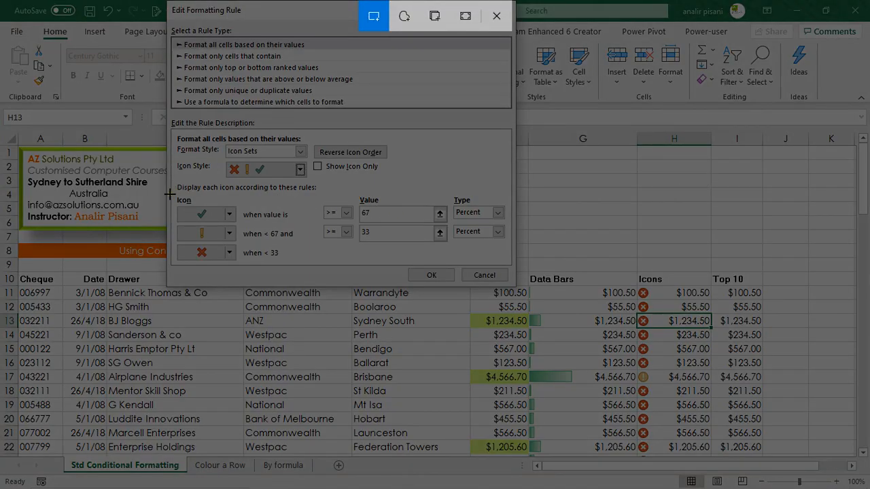
drag(170, 189, 506, 264)
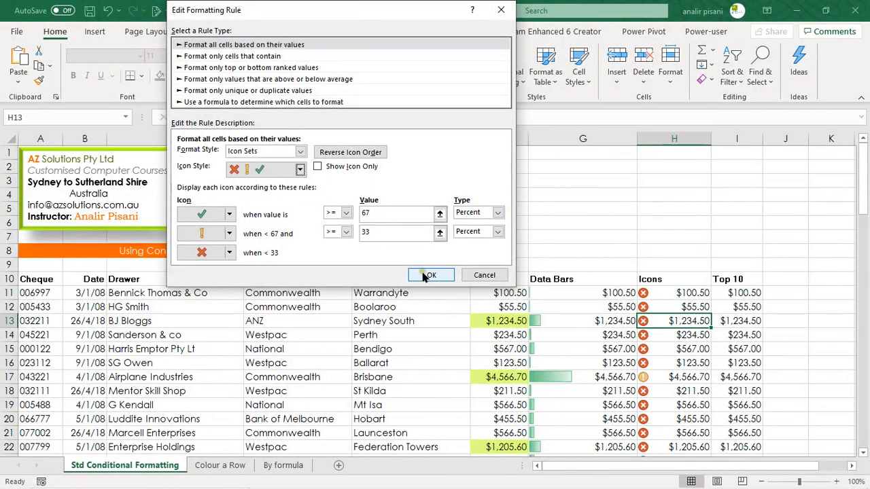
click(427, 275)
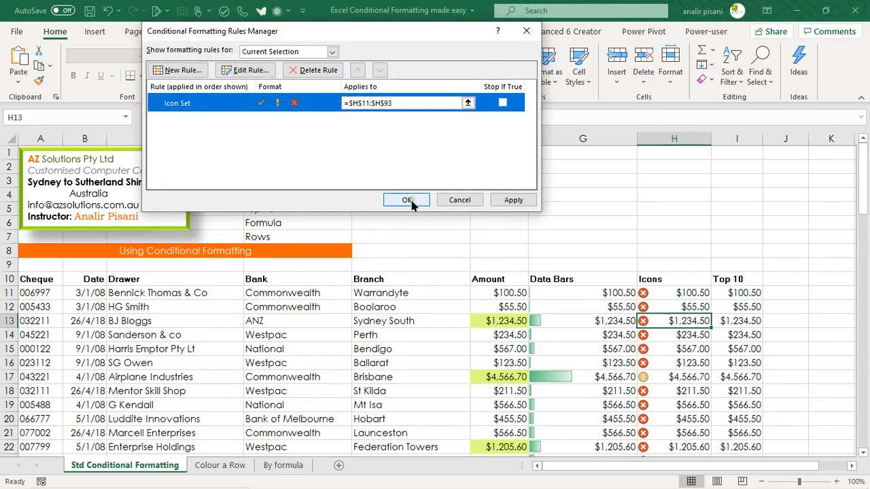
click(407, 200)
click(413, 167)
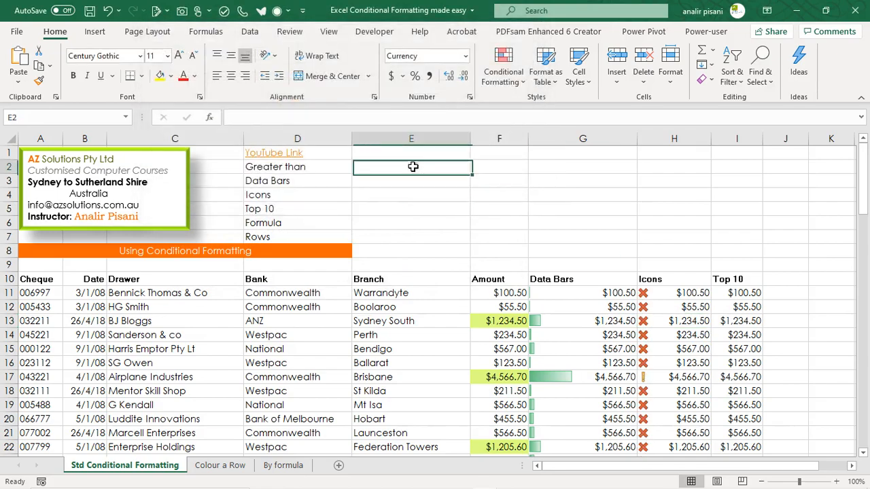
key(ctrl+v)
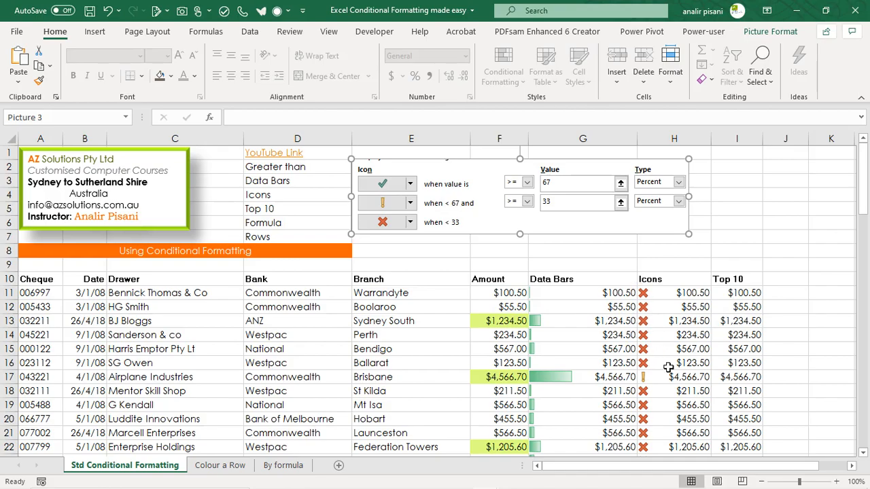
scroll(679, 375, down, 15)
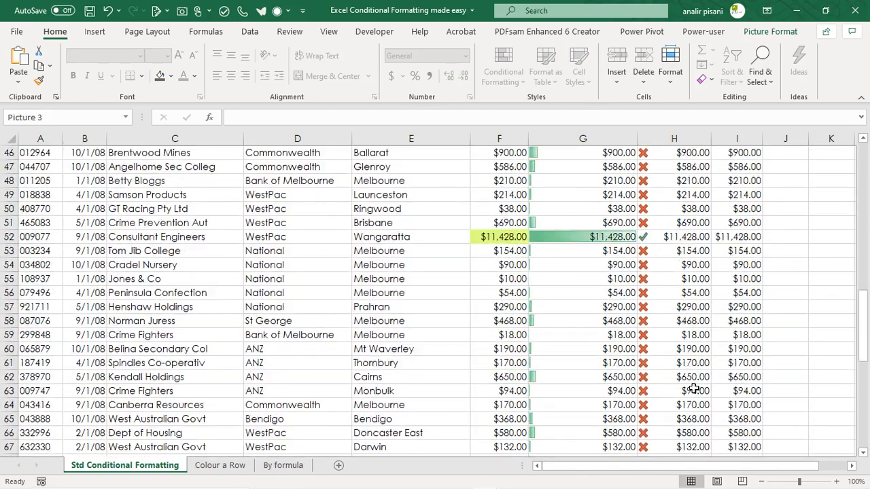
scroll(632, 295, up, 13)
scroll(632, 296, up, 2)
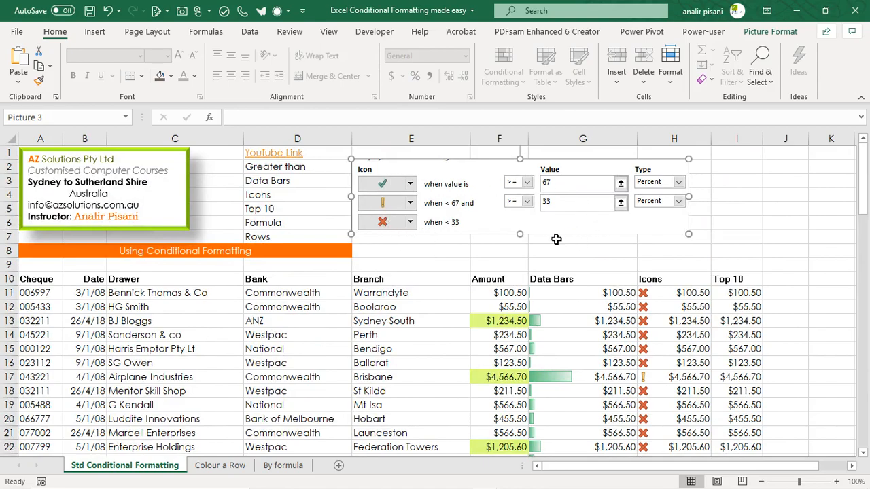
Step: Highlight the top 10 items in the Top 10 column, from I11 to the last row, with Light Red Fill with Dark Red Text
click(748, 293)
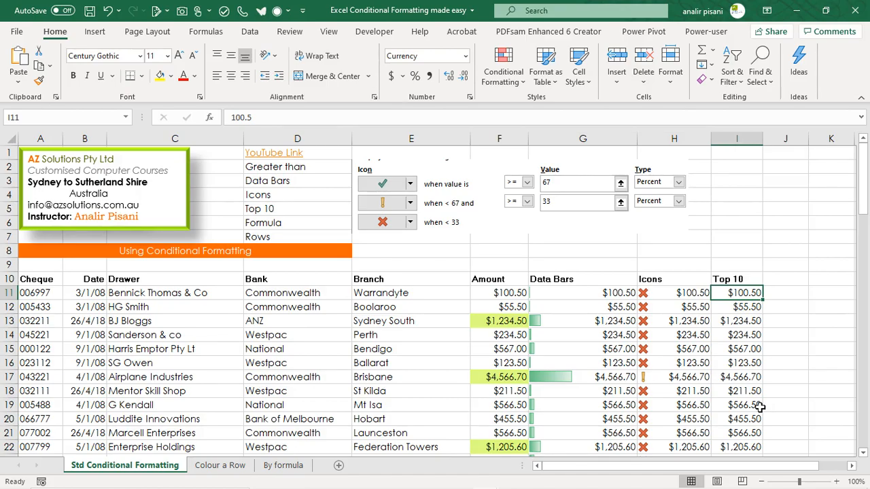
key(ctrl+shift+Down)
scroll(745, 376, up, 4)
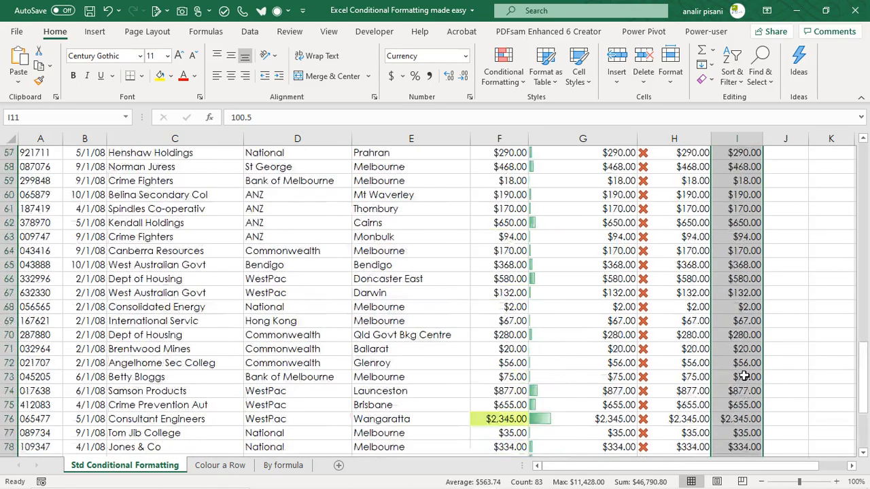
scroll(745, 375, up, 20)
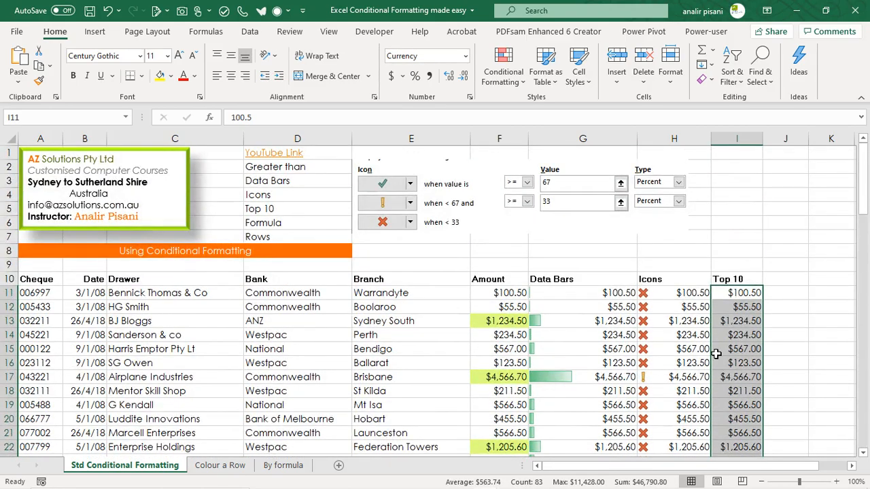
click(503, 80)
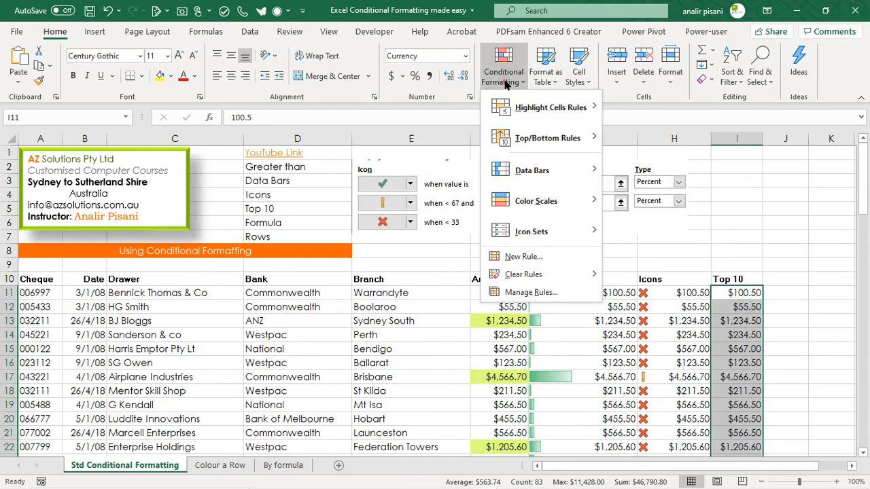
mouse_move(514, 139)
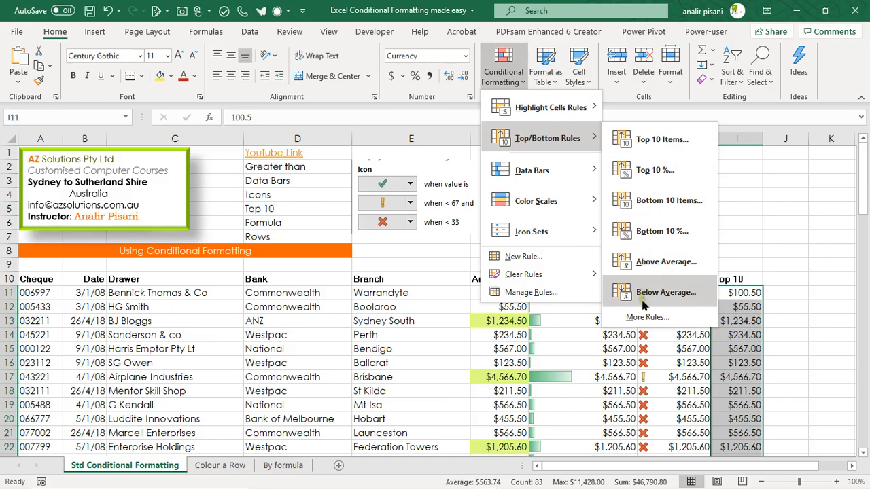
click(659, 141)
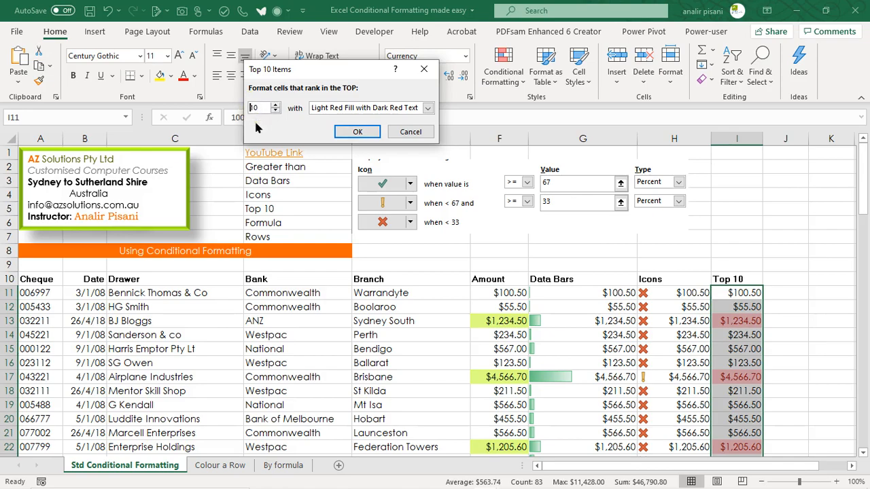
click(358, 132)
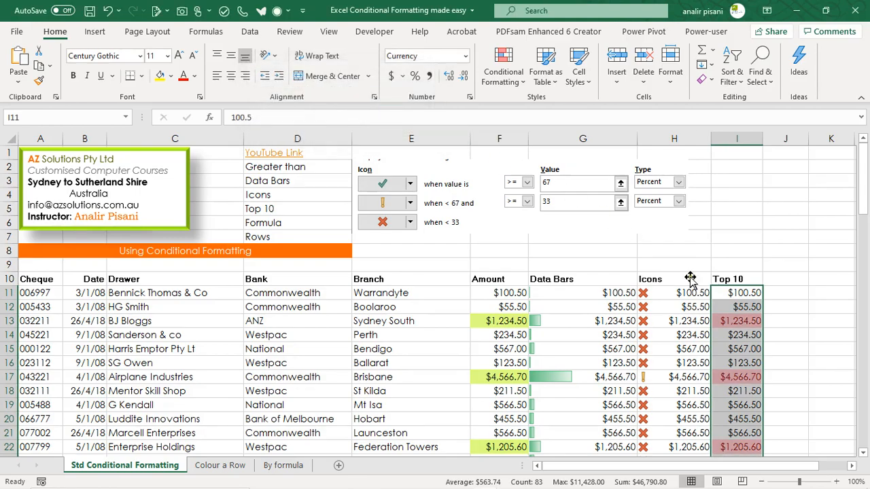
click(803, 326)
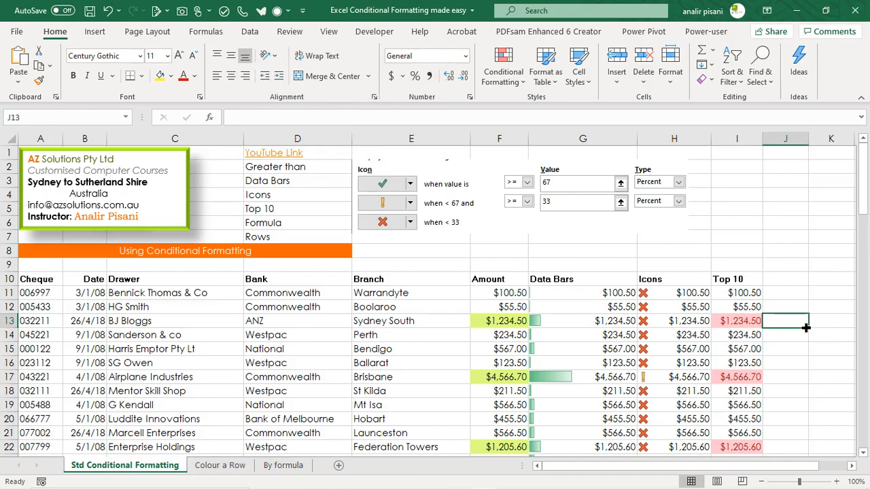
scroll(805, 328, down, 3)
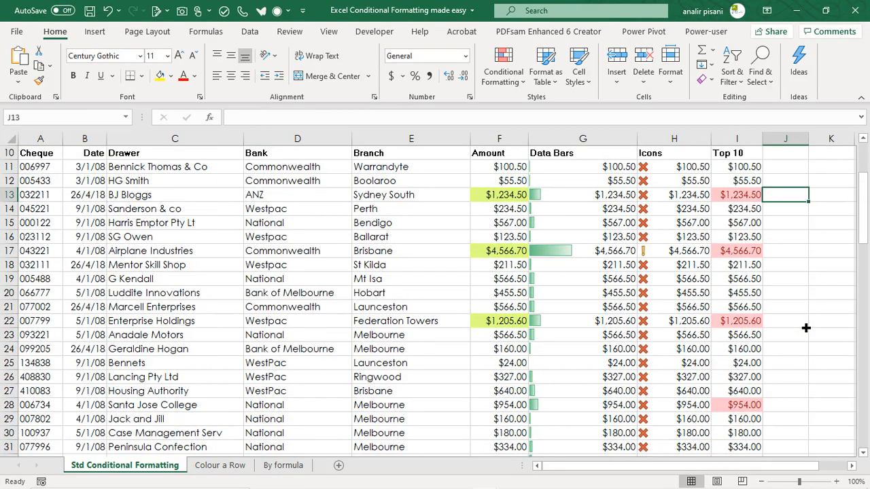
scroll(805, 327, up, 2)
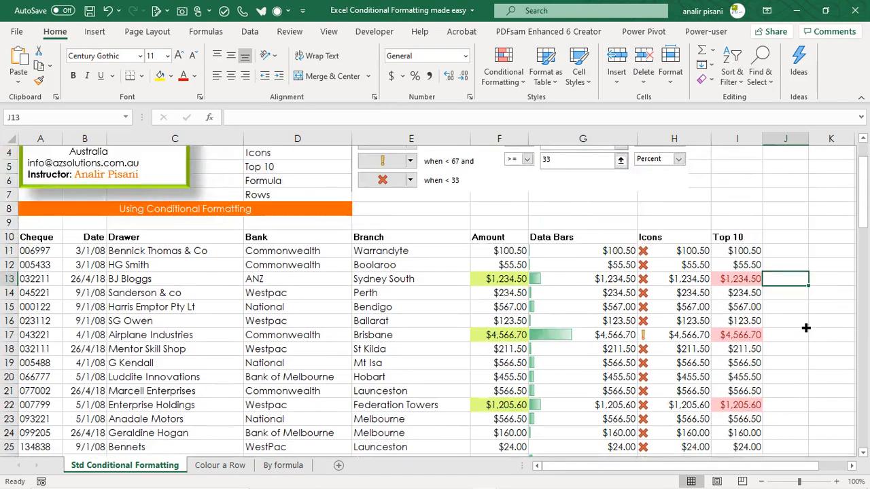
Step: Go to the Colour a Row sheet and examine the Amount and Bank values, including the ANZ record in row 13
click(213, 466)
drag(723, 360, 738, 444)
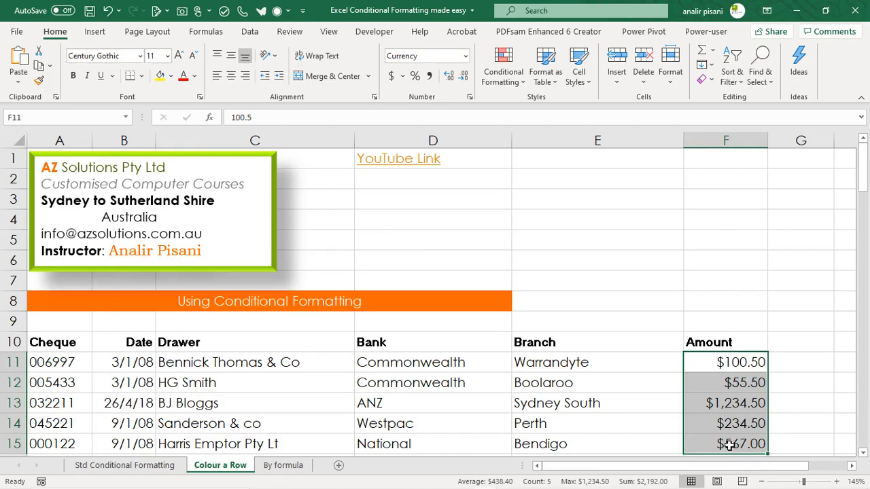
click(434, 405)
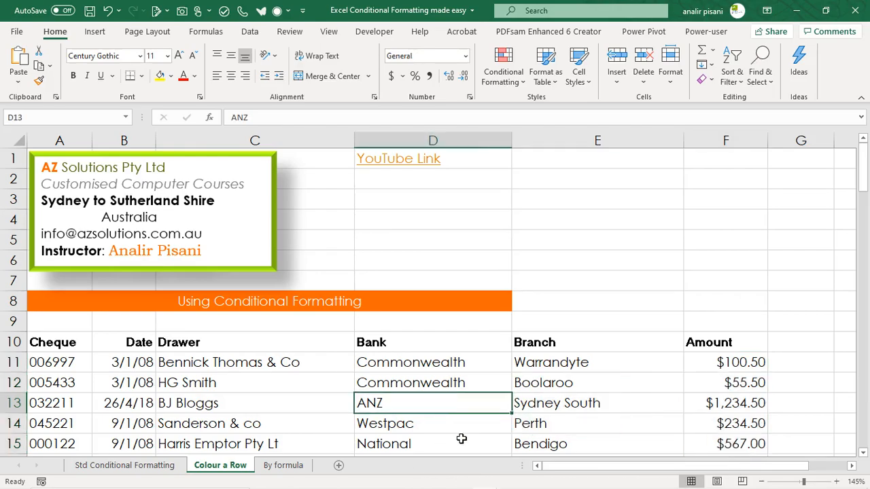
scroll(458, 423, down, 1)
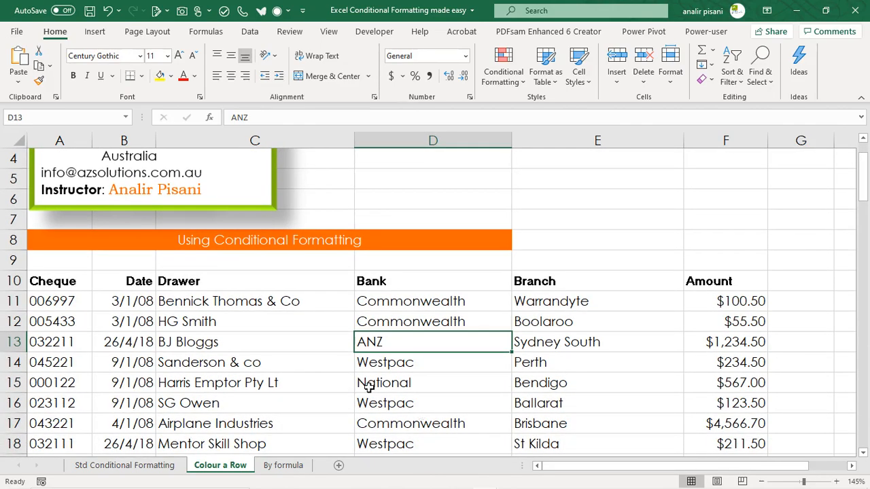
drag(63, 342, 723, 348)
click(454, 341)
click(62, 301)
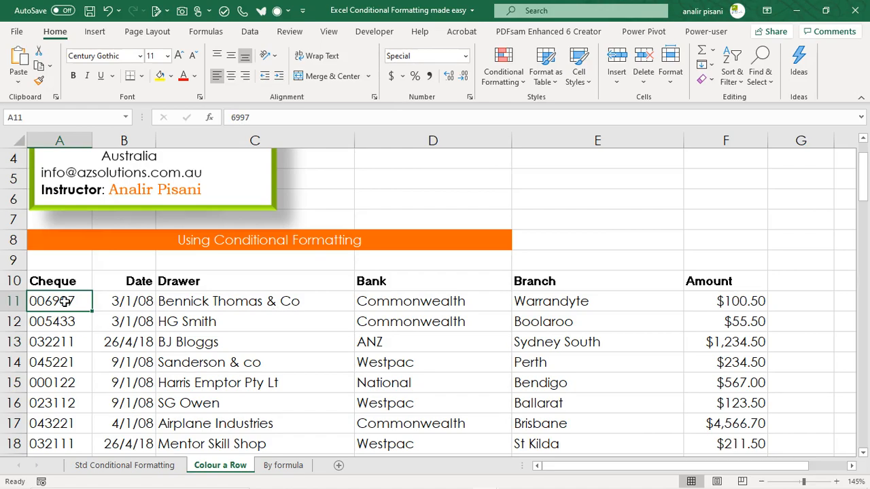
drag(87, 300, 723, 400)
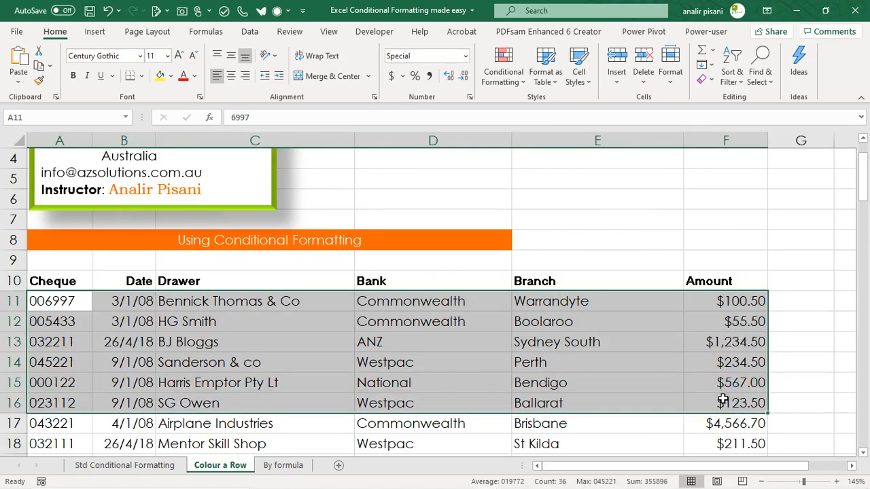
key(ctrl+shift+Down)
scroll(594, 350, up, 16)
scroll(595, 350, up, 8)
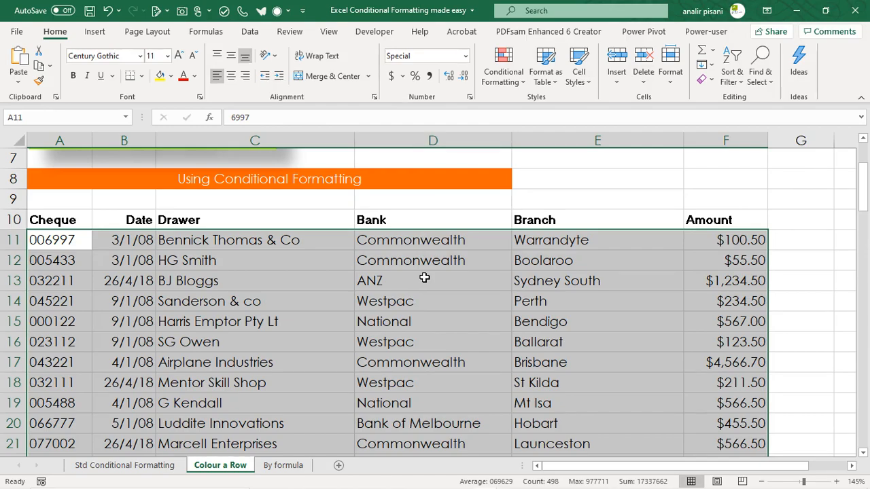
click(585, 284)
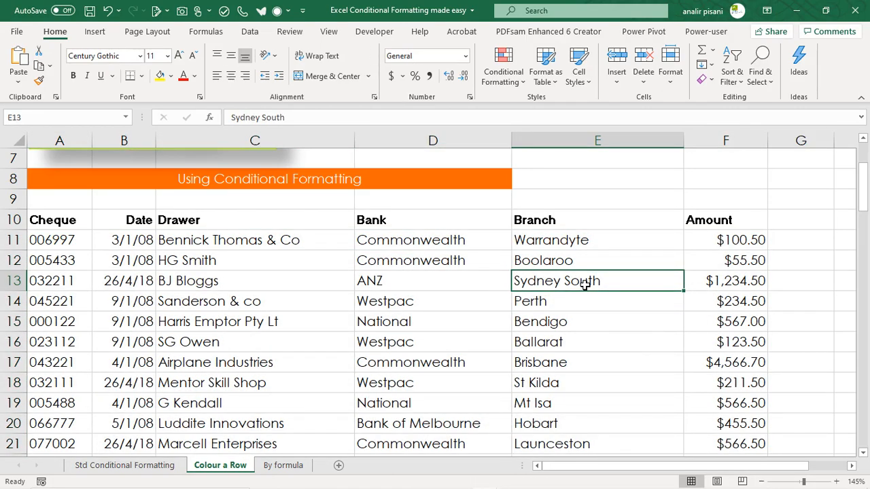
Step: Examine the ANZ record across row 13, comparing each column's cell with the Bank value in column D
click(416, 280)
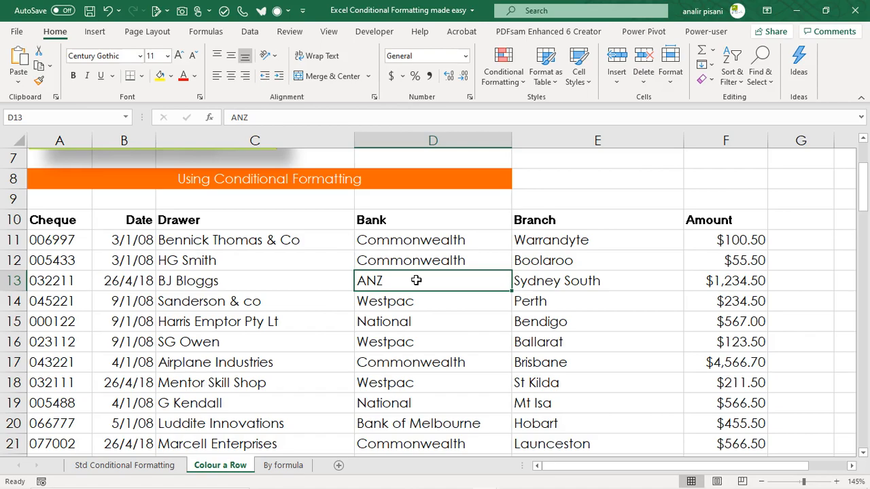
click(610, 281)
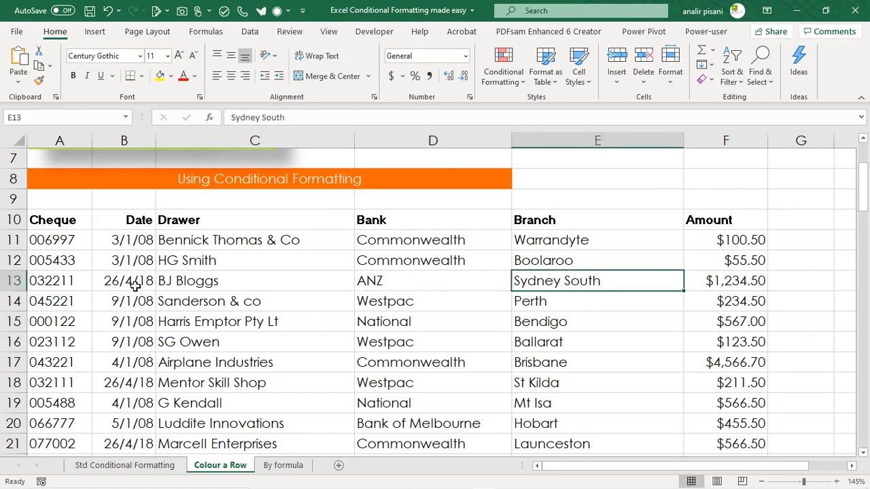
click(60, 281)
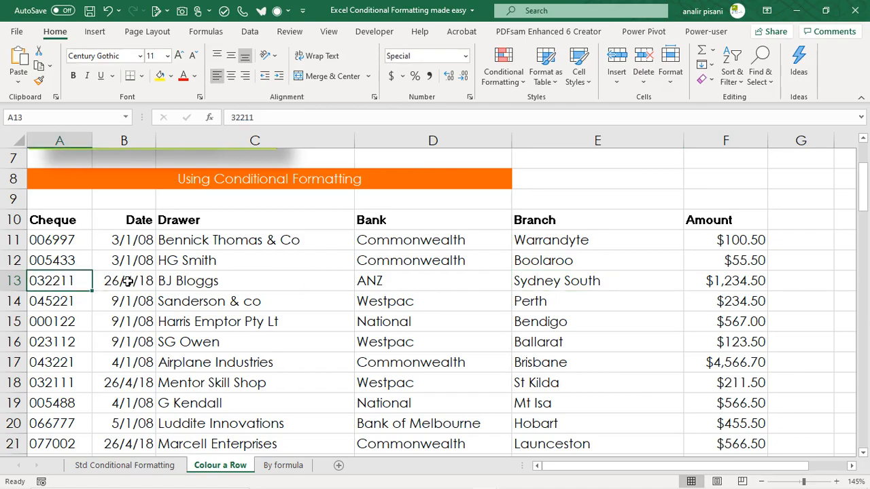
click(428, 284)
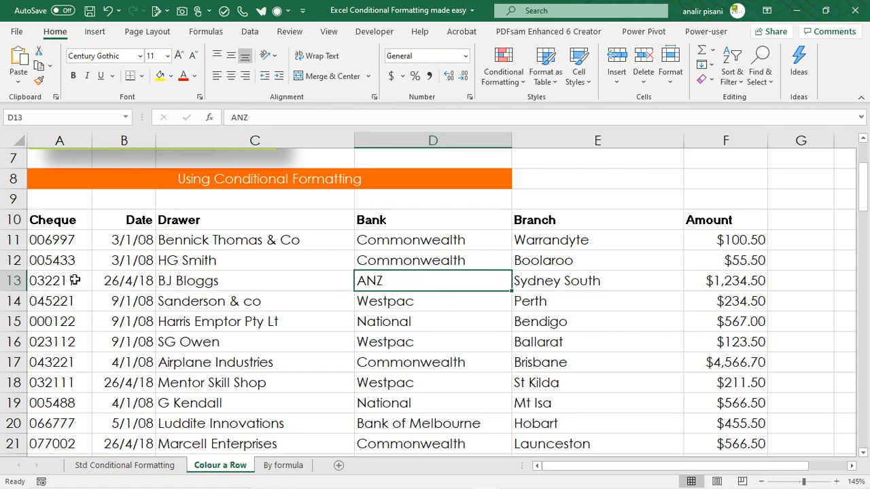
click(53, 280)
drag(54, 280, 724, 285)
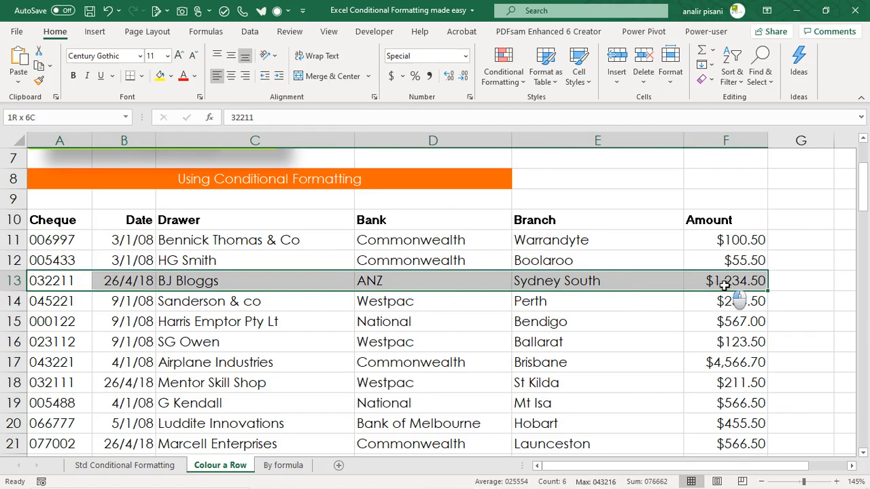
click(201, 281)
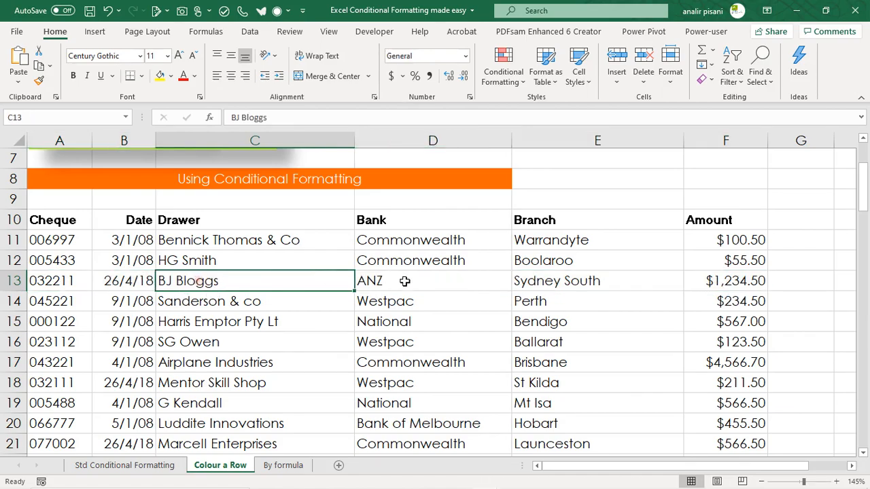
click(435, 284)
click(124, 281)
click(402, 277)
click(42, 277)
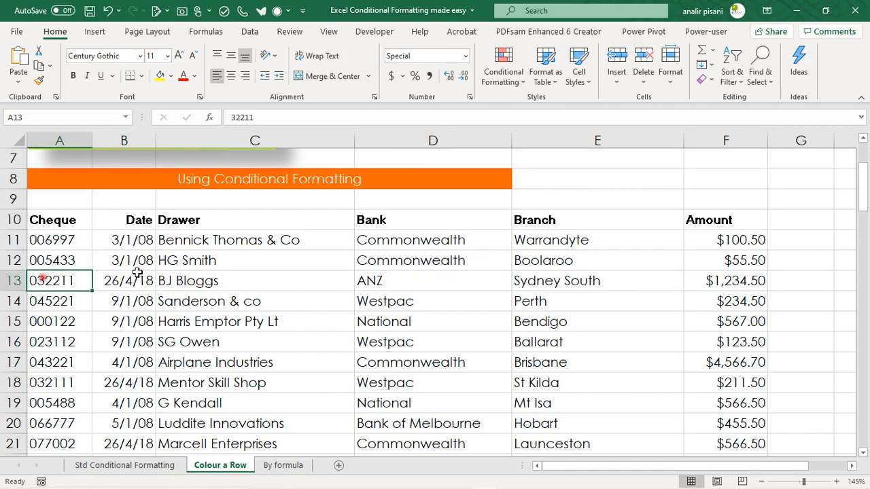
click(424, 286)
drag(58, 289, 728, 285)
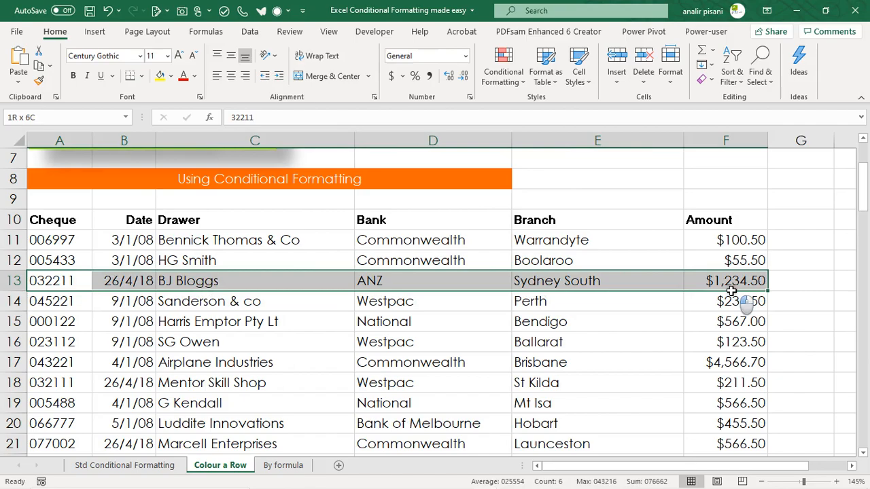
Step: Create a new formula-based conditional formatting rule for all cheque records from A11 to F93
click(60, 243)
key(ctrl+shift+Right)
key(ctrl+shift+Down)
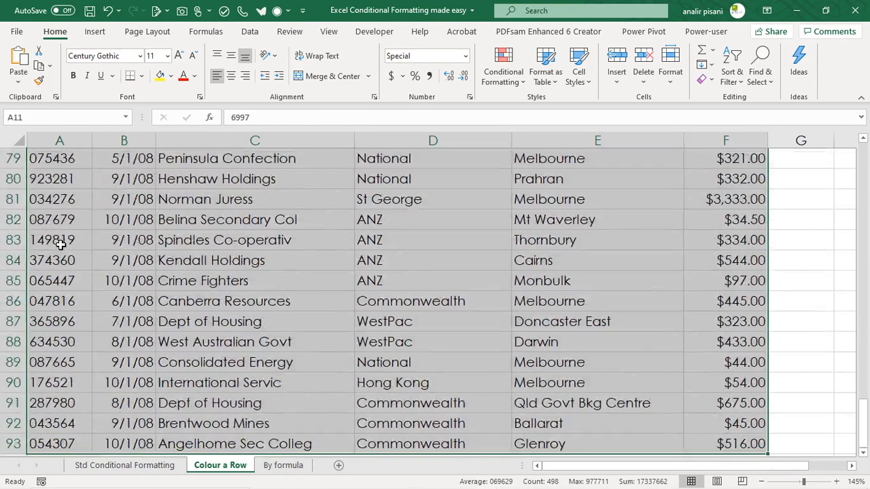
scroll(96, 281, up, 6)
scroll(96, 280, up, 19)
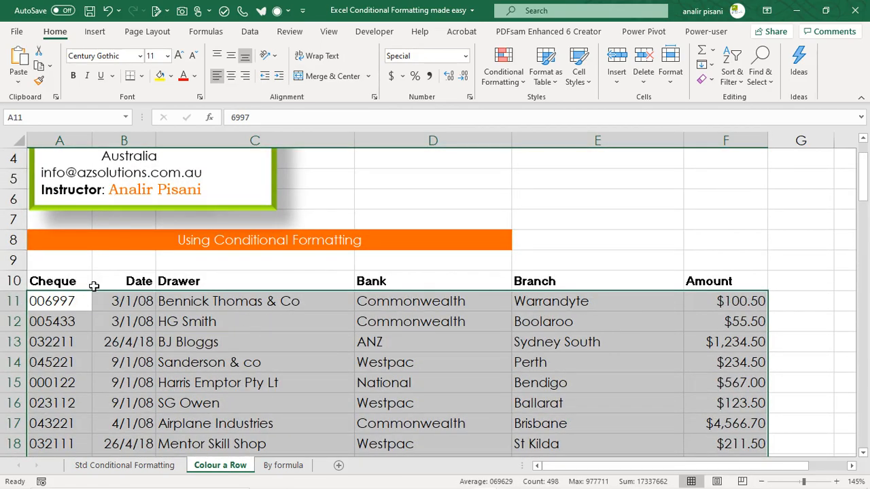
click(506, 73)
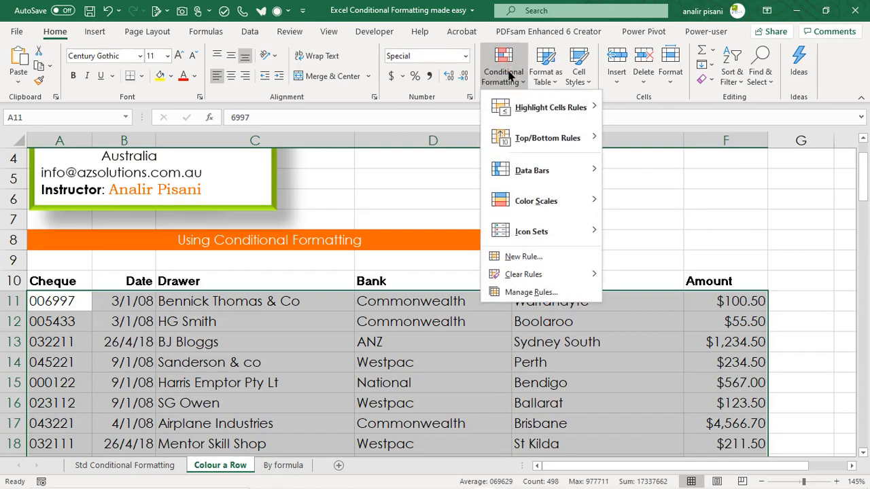
click(527, 258)
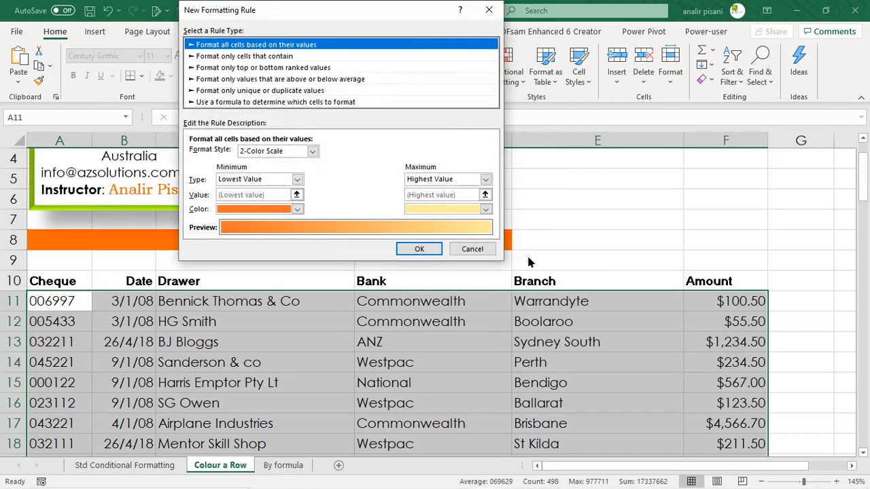
click(192, 102)
drag(300, 9, 658, 14)
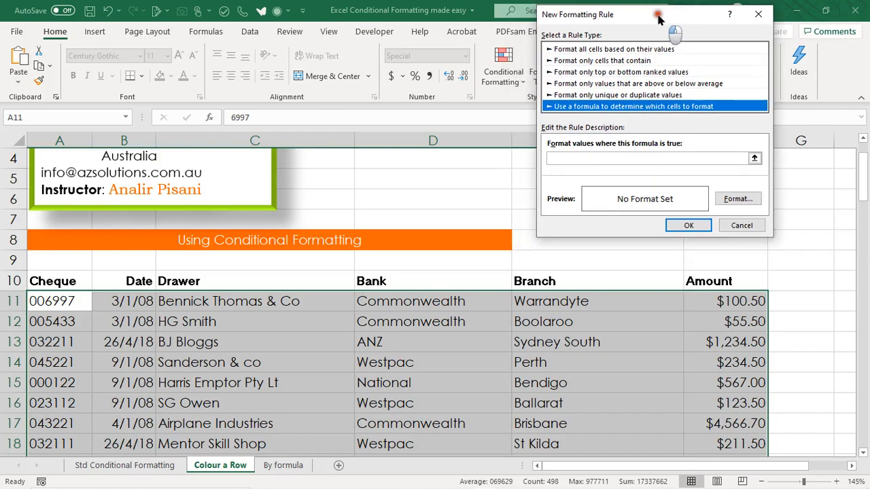
Step: Enter =$D11="ANZ" as the rule's formula, keeping only the Bank column reference absolute
click(576, 158)
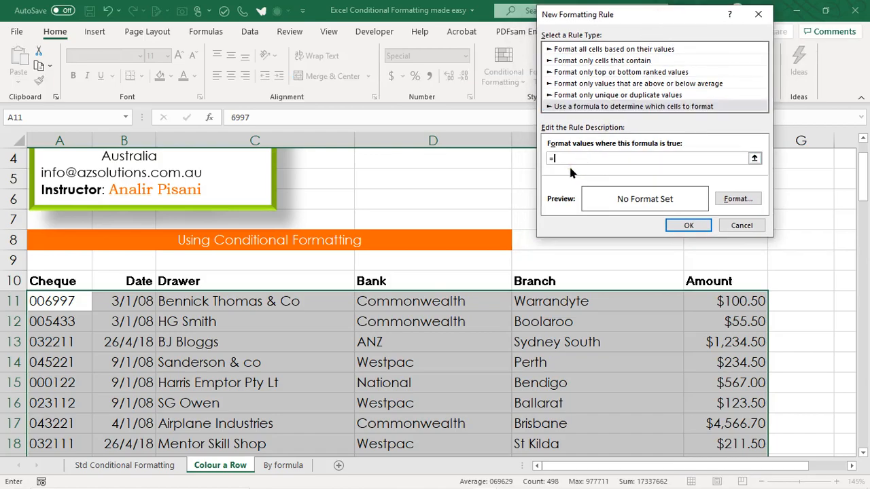
click(393, 301)
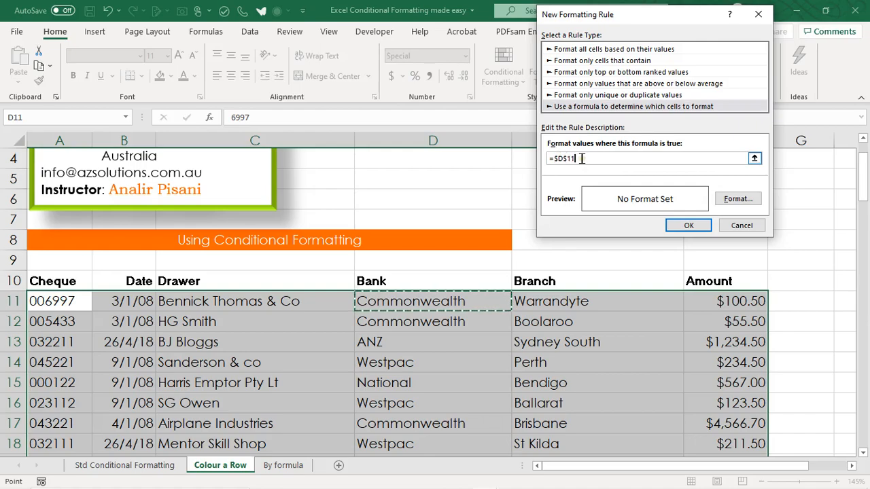
click(556, 158)
key(BackSpace)
key(F4)
text(="ANZ)
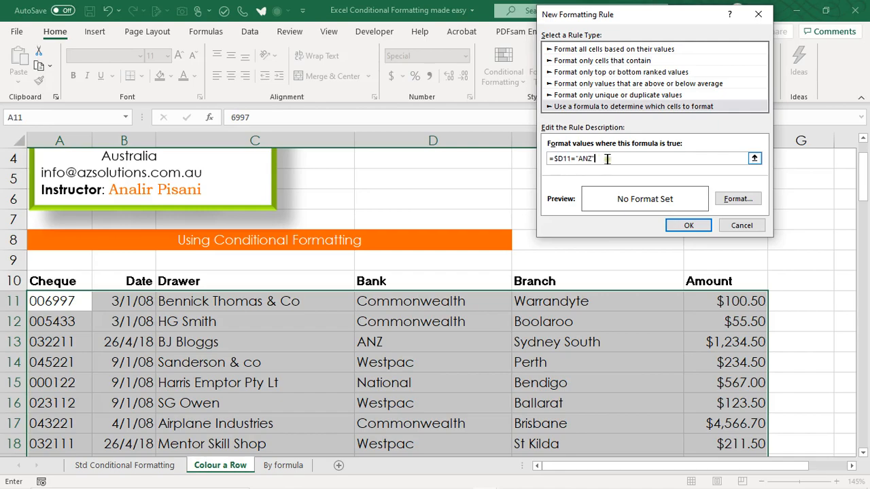
Step: Give the rule a lime green background fill and apply it to the selected records
click(734, 199)
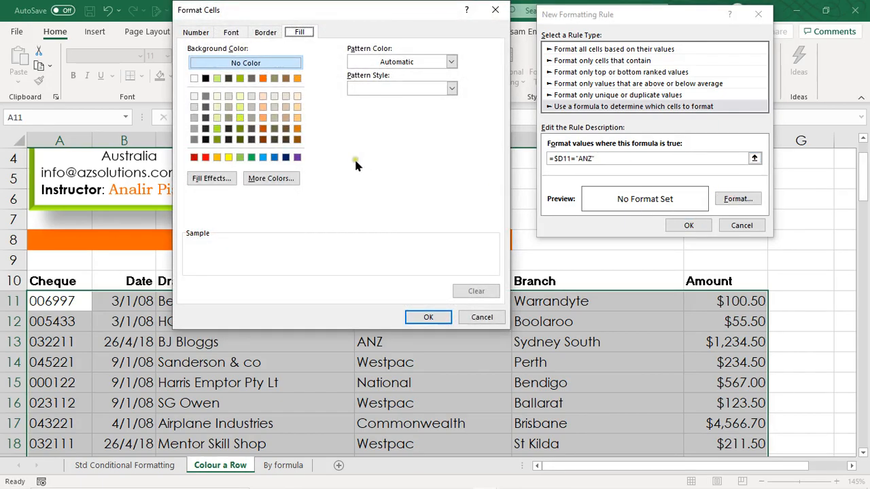
click(217, 128)
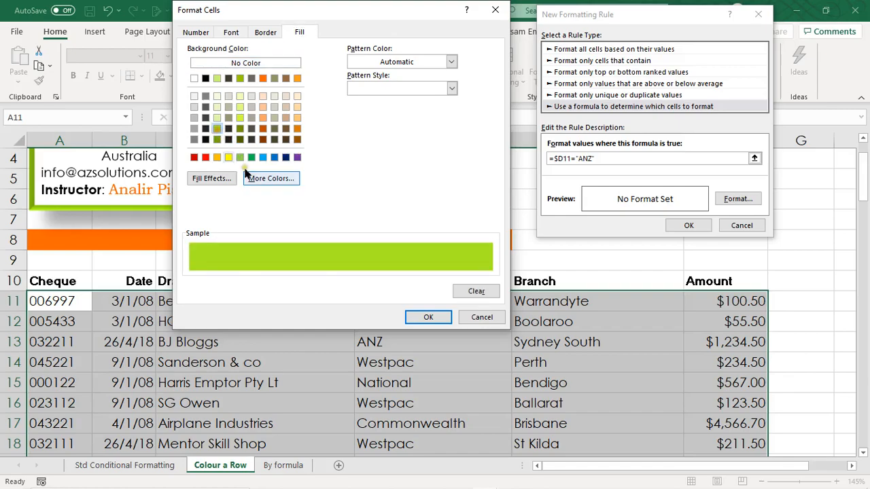
click(427, 316)
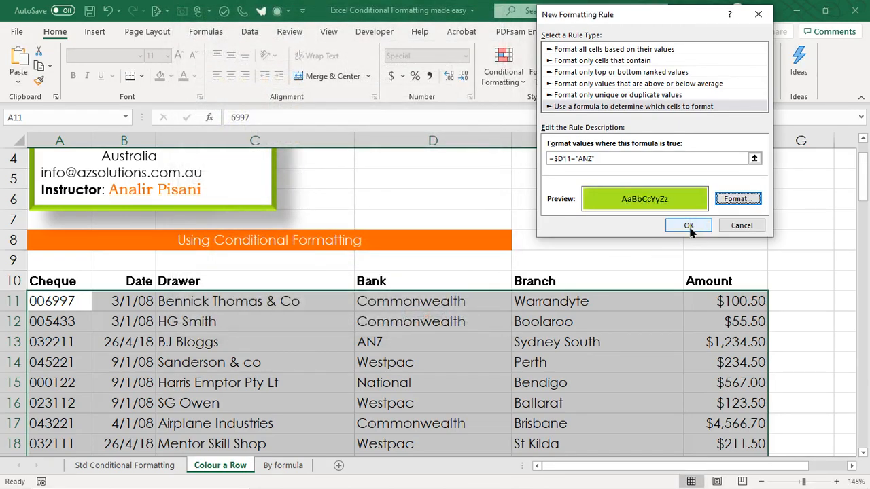
click(688, 227)
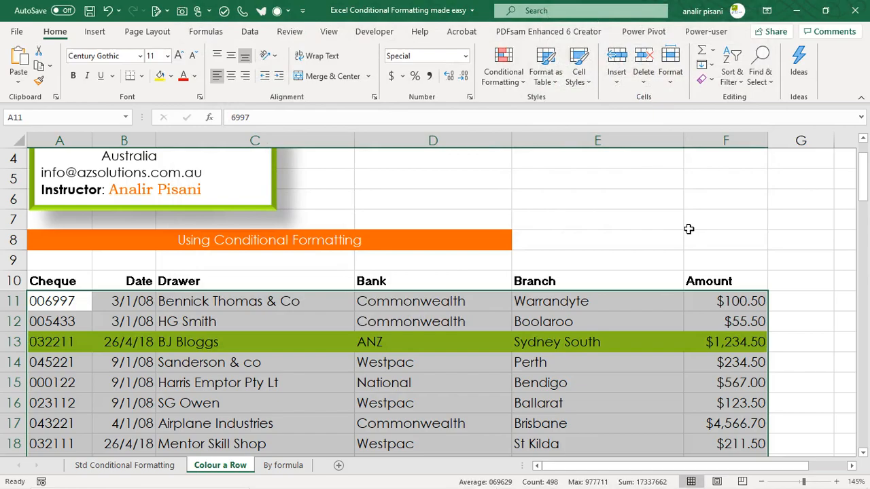
Step: Check through the cheque list which rows the ANZ rule colours, and clear the selection at D16
scroll(610, 406, down, 7)
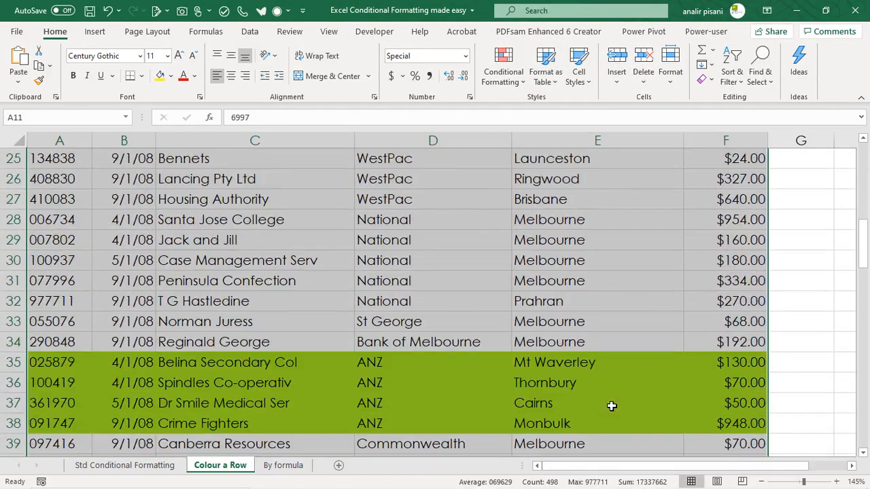
scroll(430, 445, down, 4)
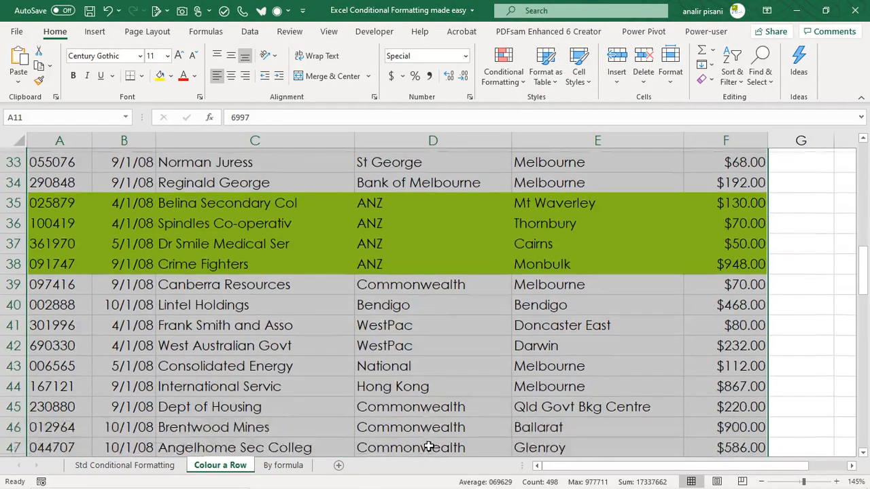
scroll(430, 445, down, 1)
scroll(431, 438, up, 12)
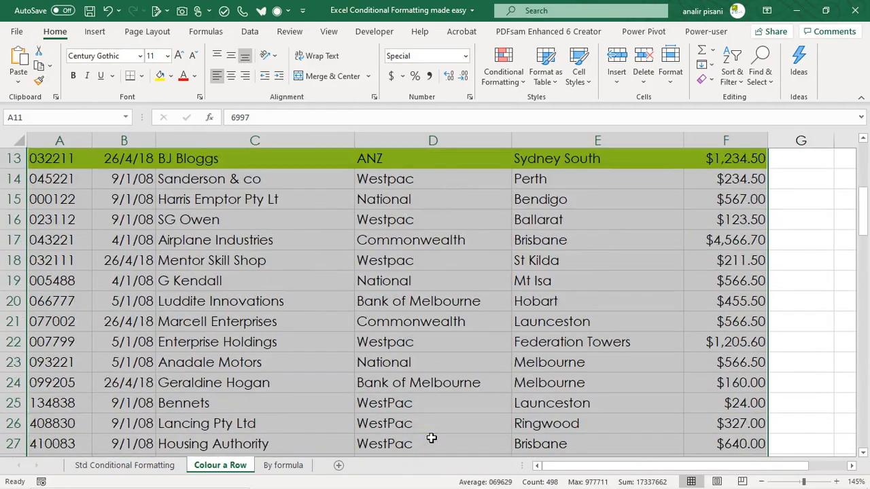
scroll(430, 435, up, 1)
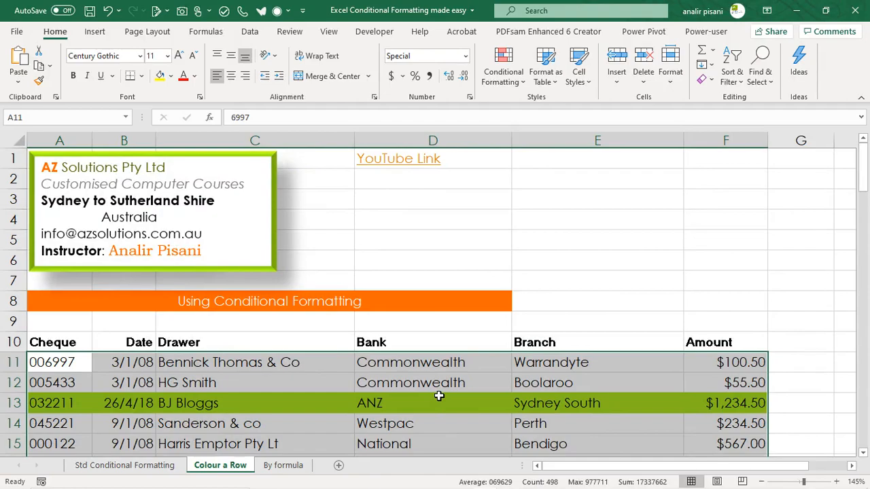
scroll(439, 396, down, 1)
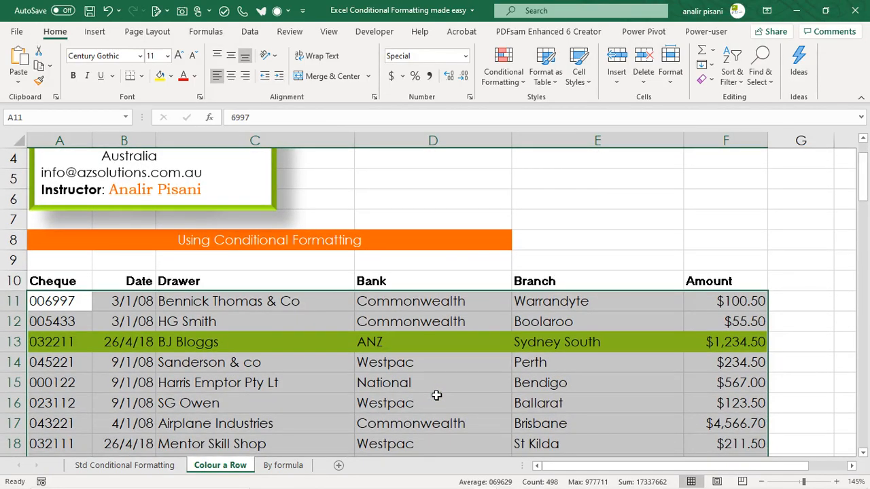
click(435, 394)
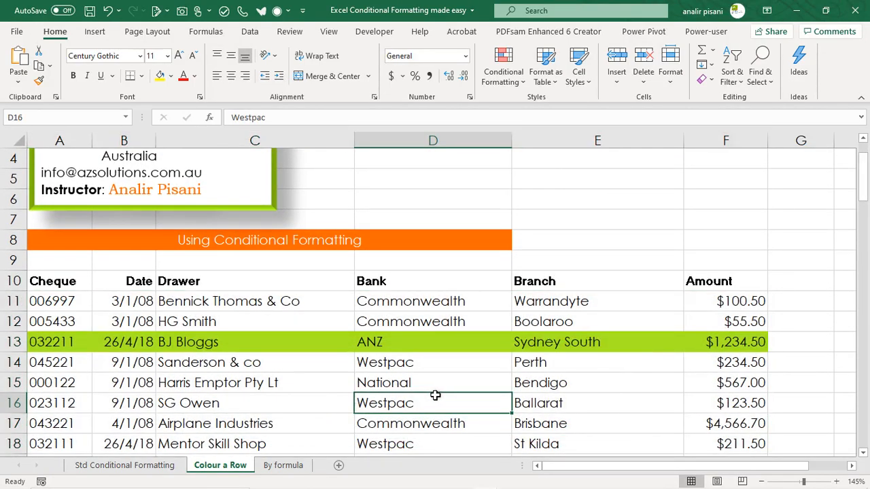
Step: Go to the By formula sheet and look over the cheque dates in the Date column
click(284, 465)
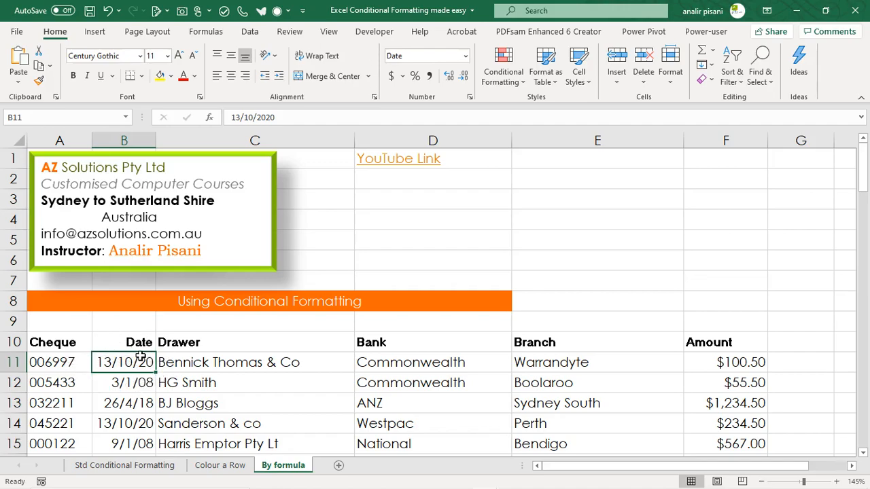
scroll(119, 443, down, 3)
scroll(136, 436, down, 2)
click(129, 302)
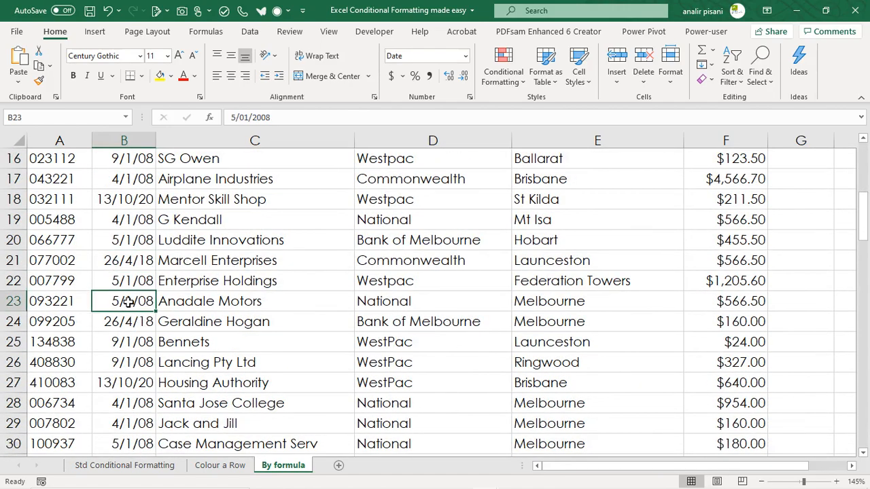
Step: Set the cheque date in B23 to 13/10/2020, and check the dates in B11 and B14
text(13/10/2020)
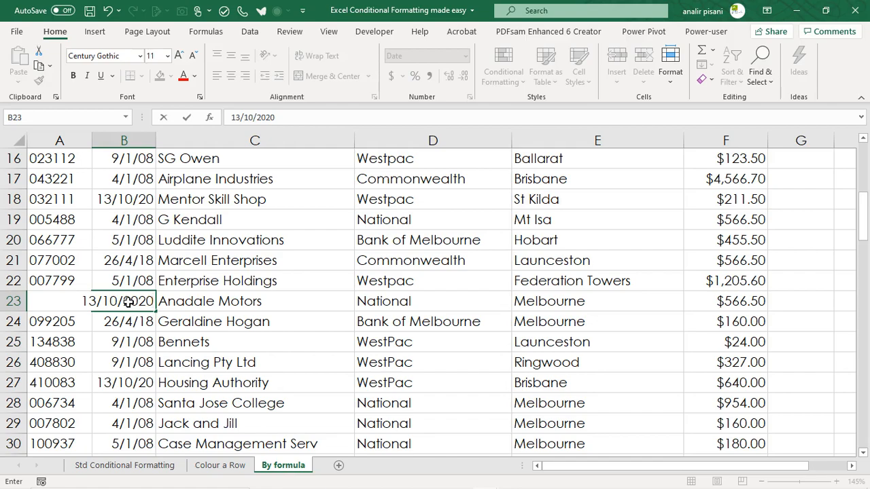
key(Return)
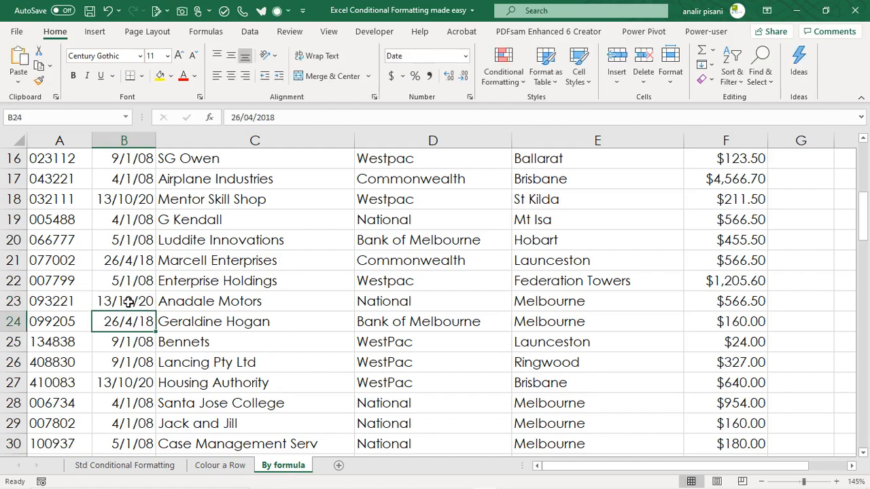
scroll(186, 294, up, 2)
scroll(185, 293, up, 1)
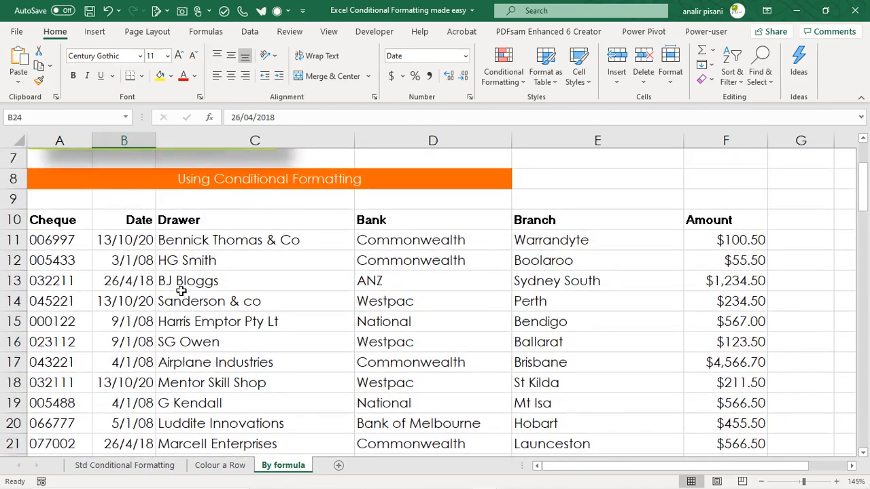
click(122, 241)
click(127, 301)
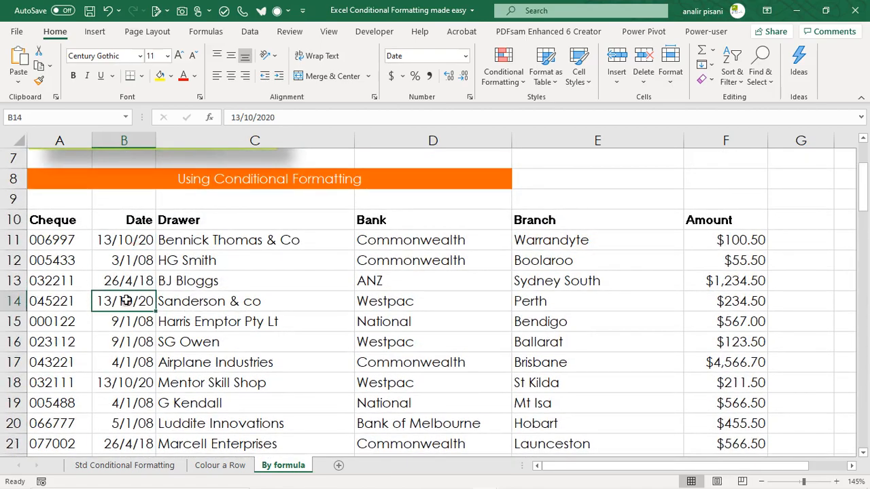
Step: Highlight the dates occurring Today in the Date column, from B11 to the last record, with Light Red Fill with Dark Red Text
click(128, 240)
key(ctrl+shift+Down)
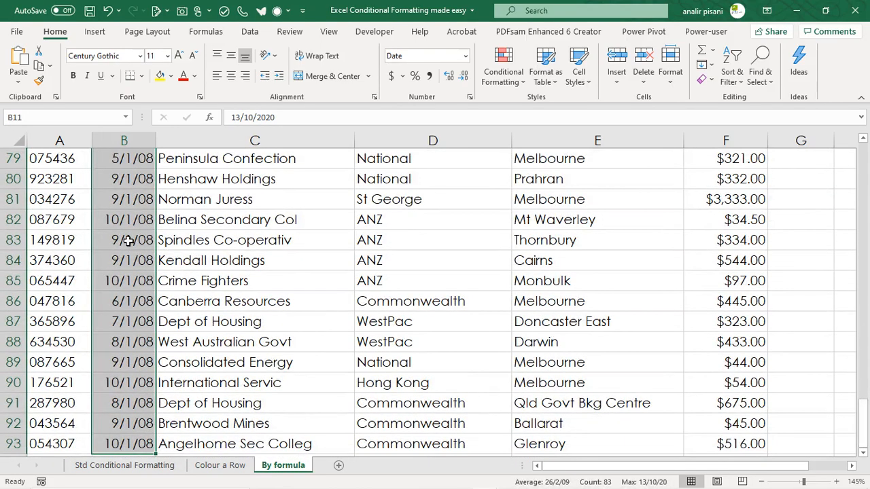
scroll(170, 285, up, 12)
scroll(195, 295, up, 12)
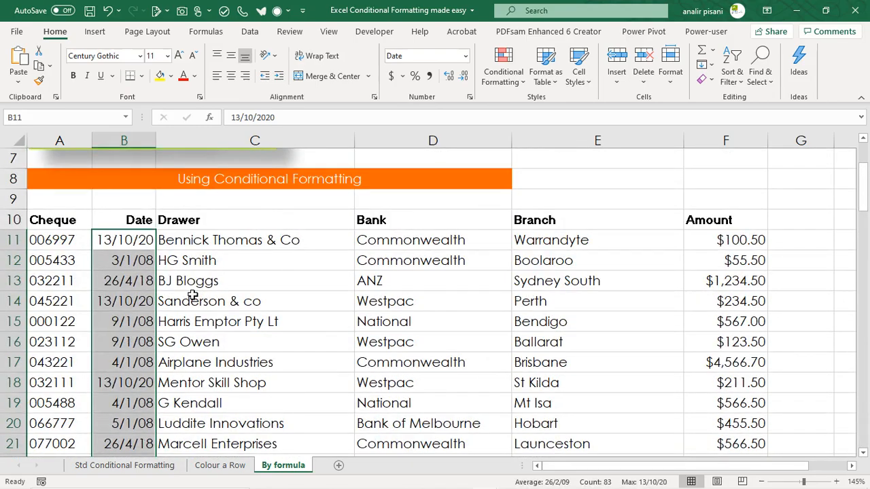
click(497, 73)
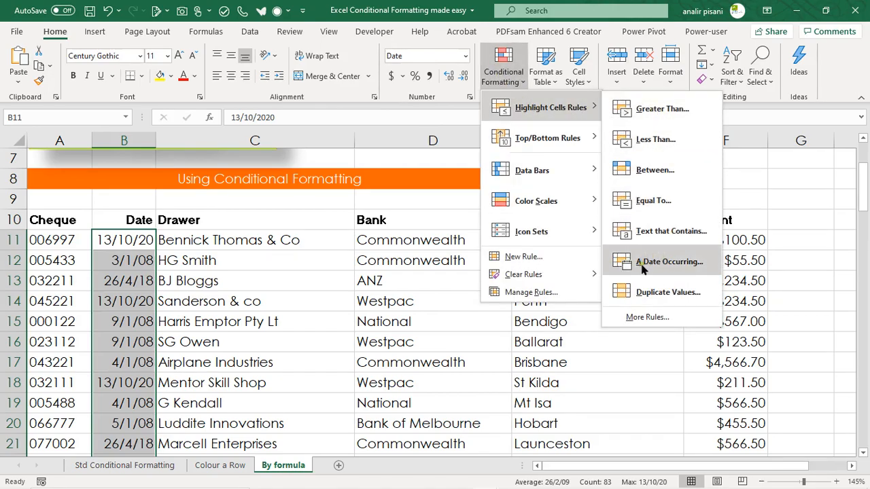
click(684, 269)
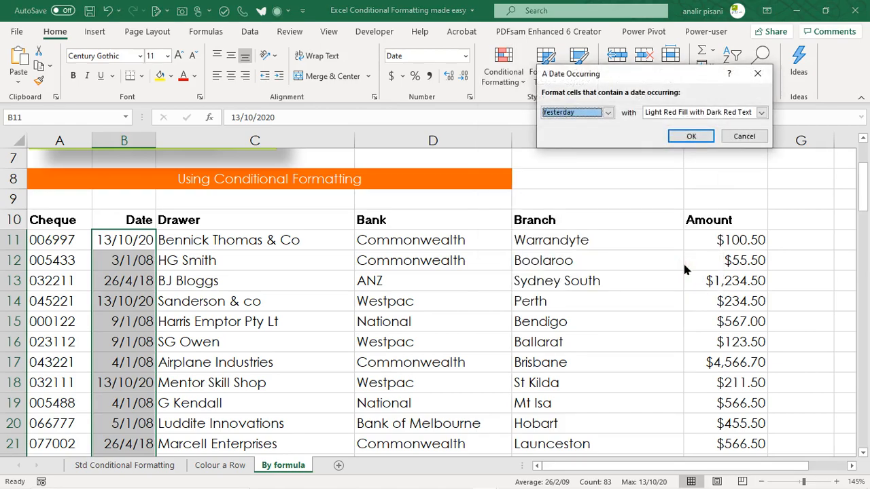
click(608, 113)
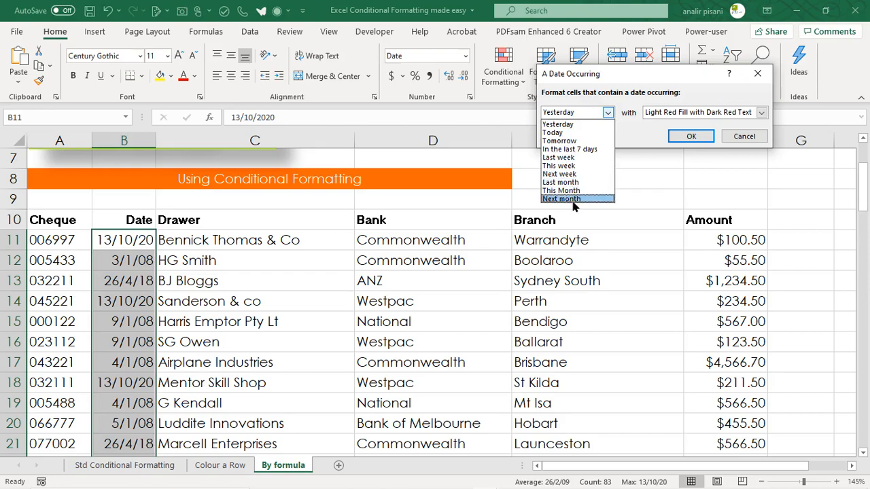
click(568, 133)
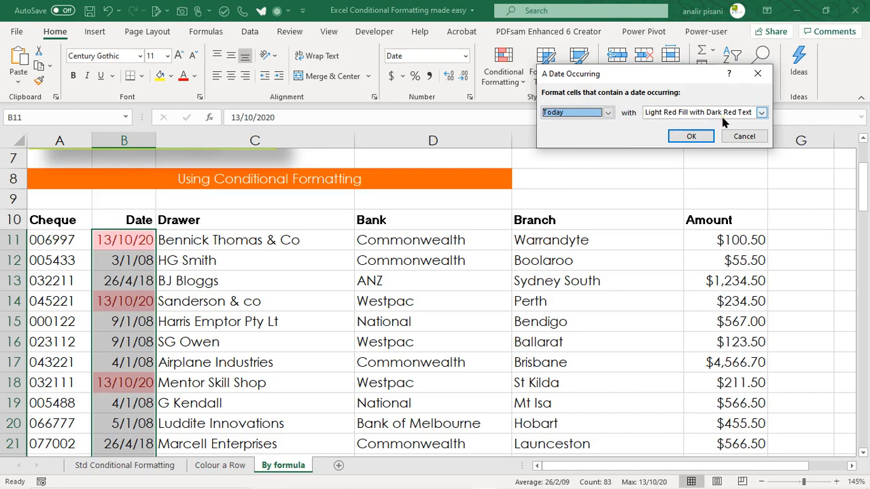
click(685, 138)
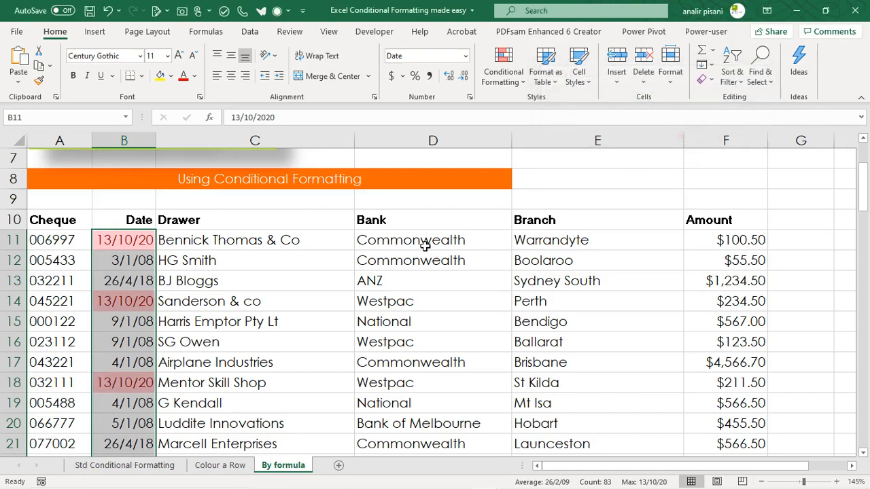
click(404, 301)
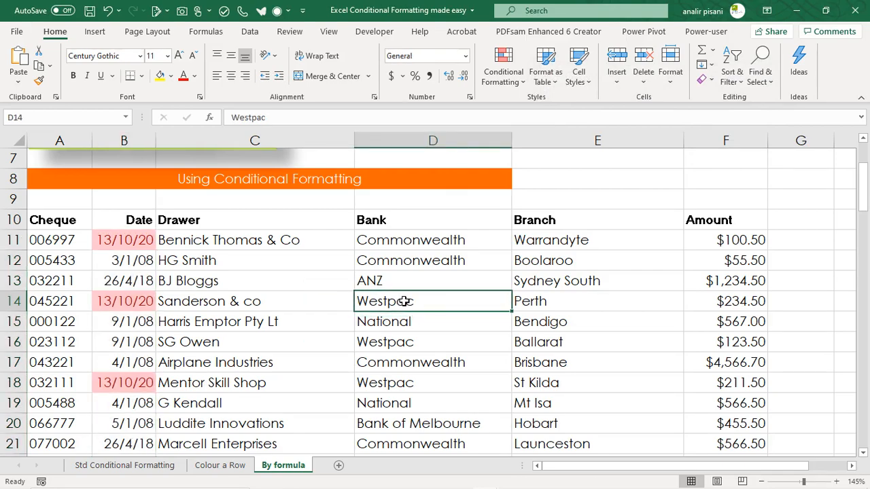
Step: Select the blank cell D3 above the cheque list
scroll(503, 327, up, 2)
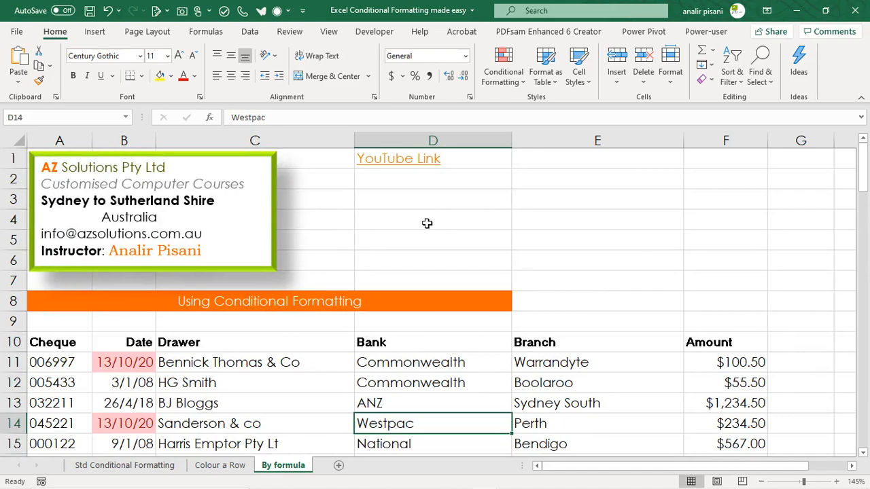
click(413, 199)
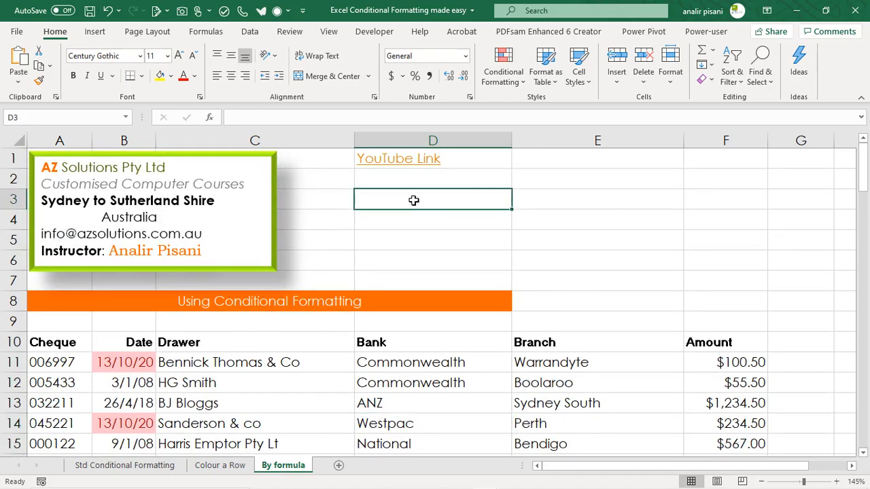